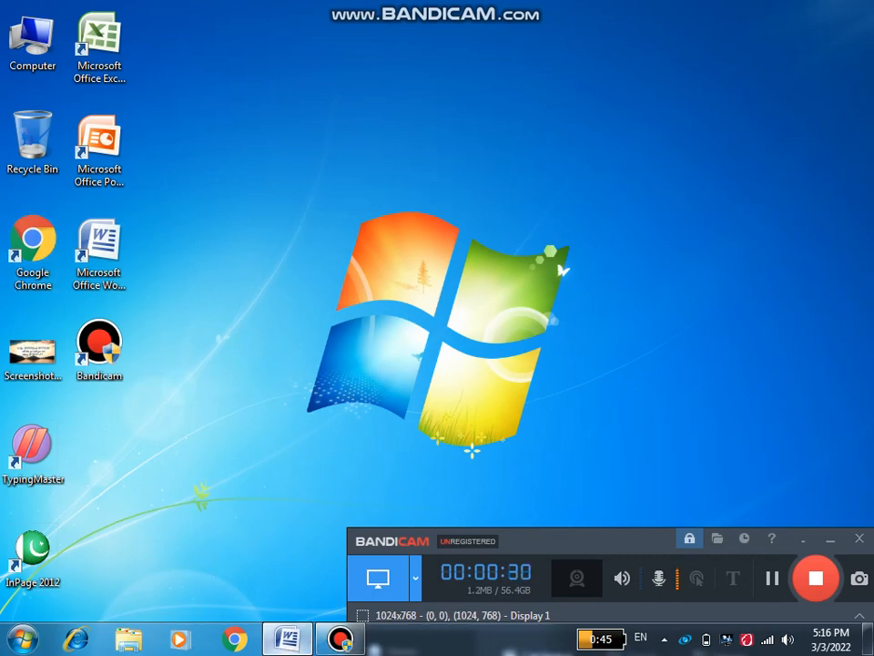
Step: Switch to the blank Word document and insert a table with 4 columns and 3 rows
{"action": "left_click", "coordinate": [288, 637]}
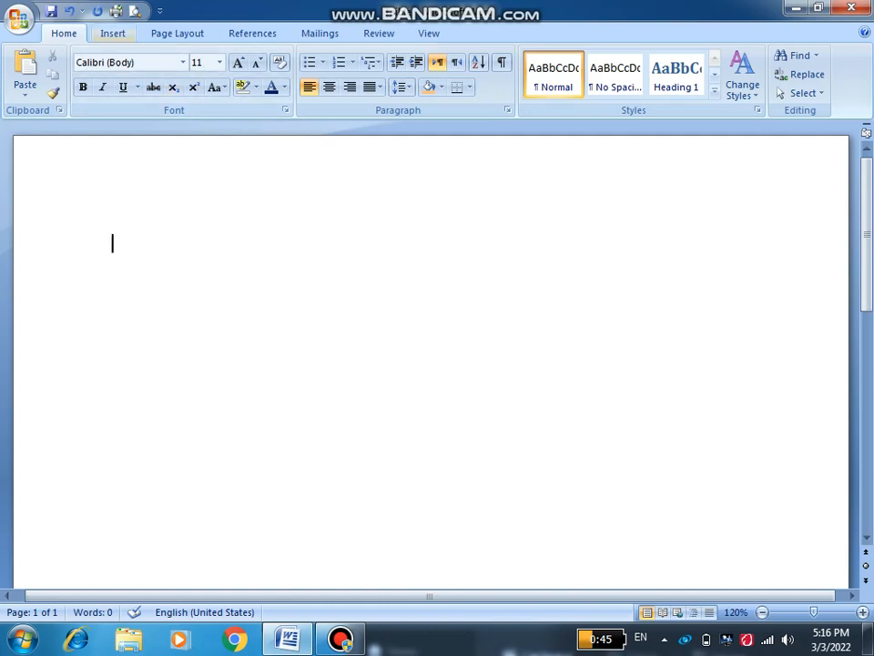
{"action": "left_click", "coordinate": [112, 33]}
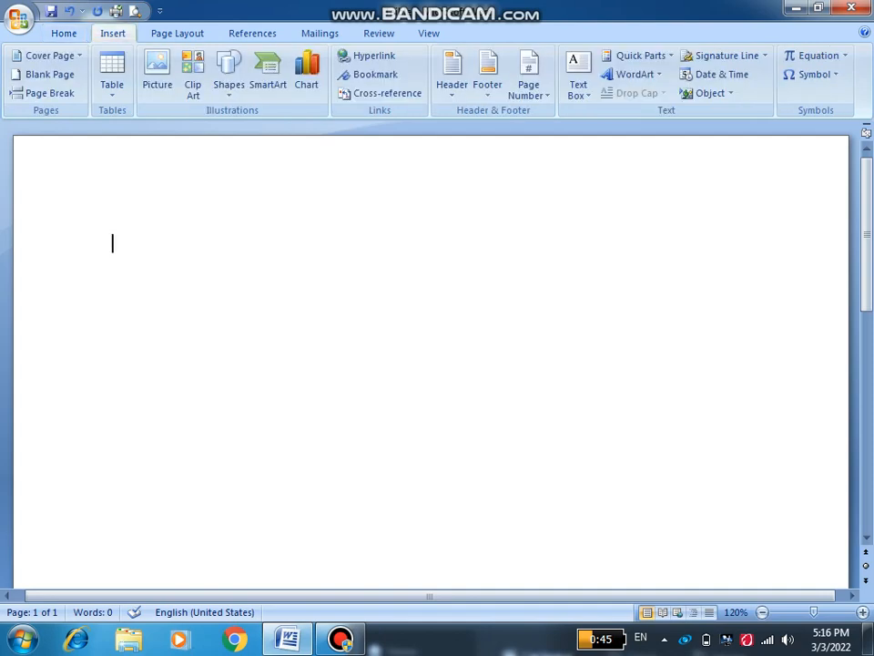
{"action": "left_click", "coordinate": [112, 77]}
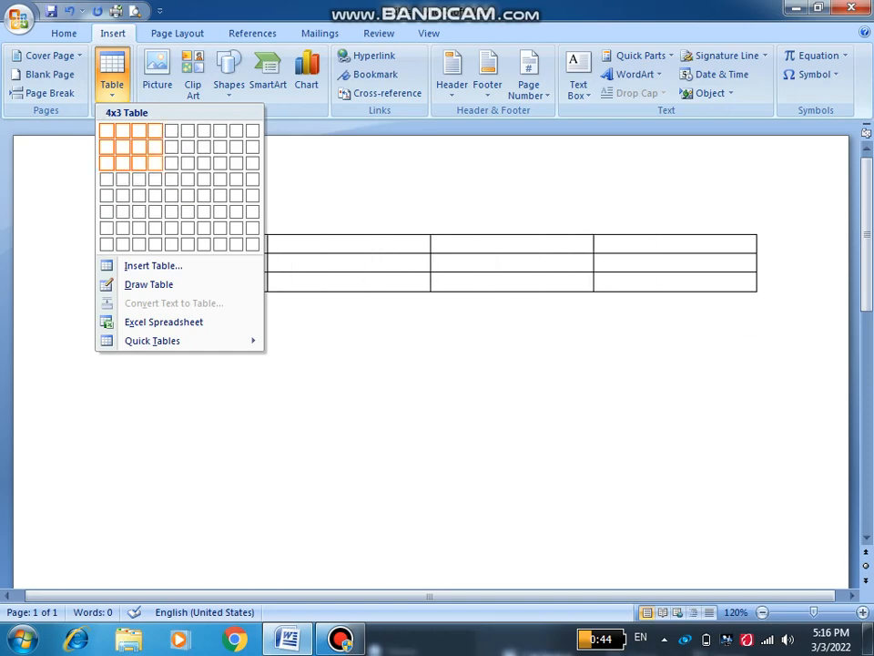
{"action": "left_click", "coordinate": [155, 162]}
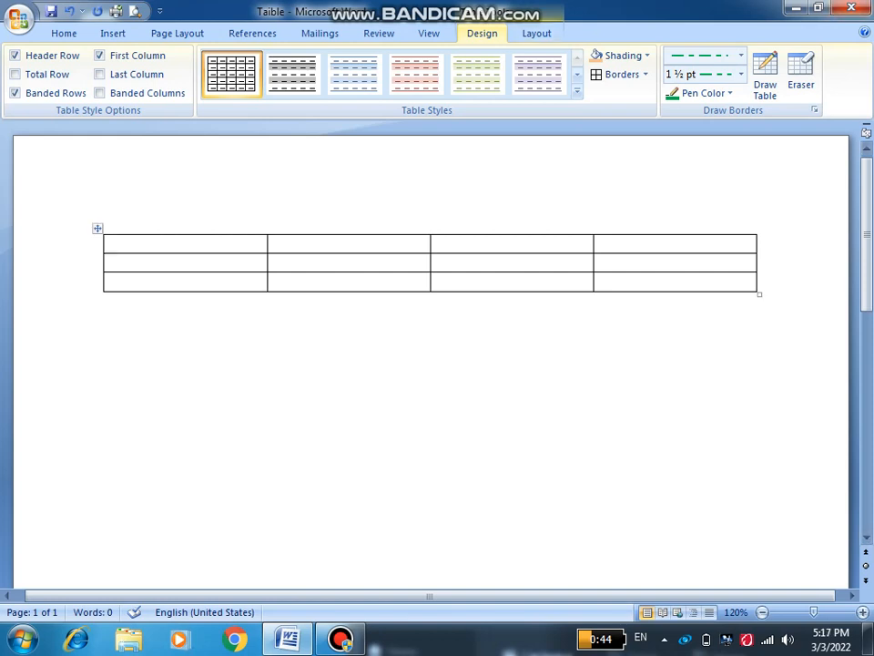
Step: Enlarge the table so its rows are taller, and shift the whole table slightly down the page
{"action": "left_click_drag", "start_coordinate": [759, 293], "coordinate": [763, 317]}
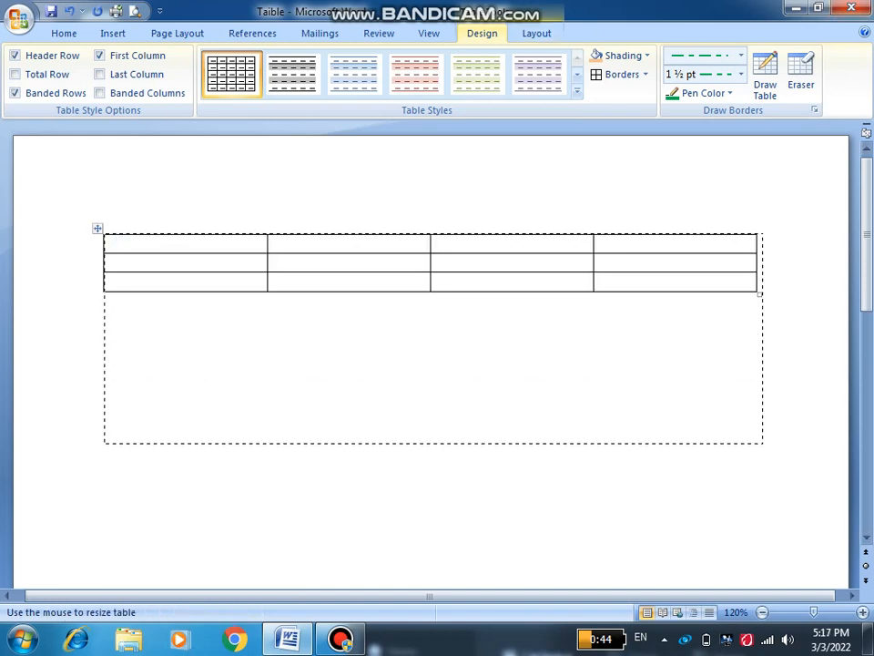
{"action": "left_click_drag", "start_coordinate": [762, 443], "coordinate": [764, 340]}
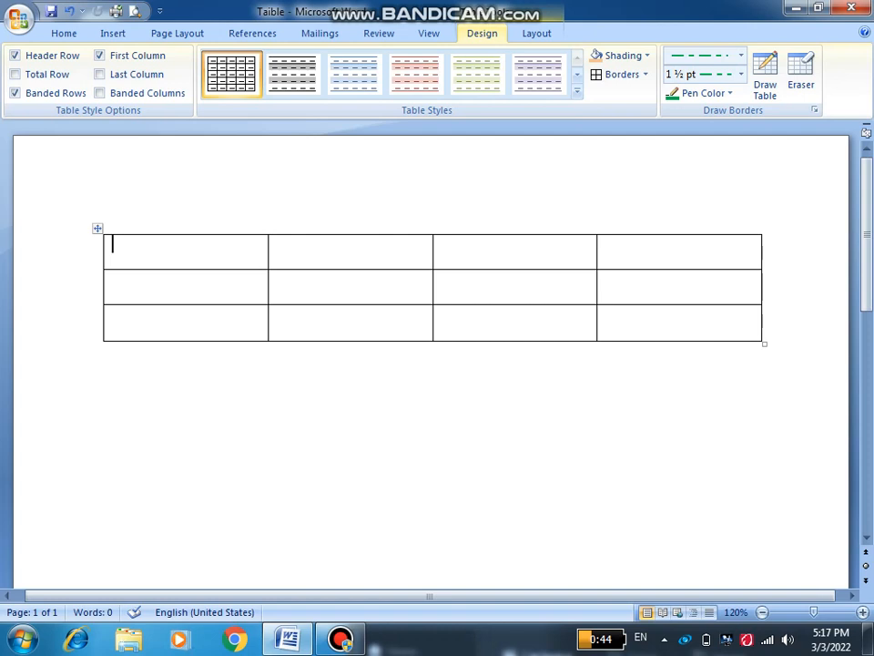
{"action": "left_click_drag", "start_coordinate": [98, 227], "coordinate": [98, 253]}
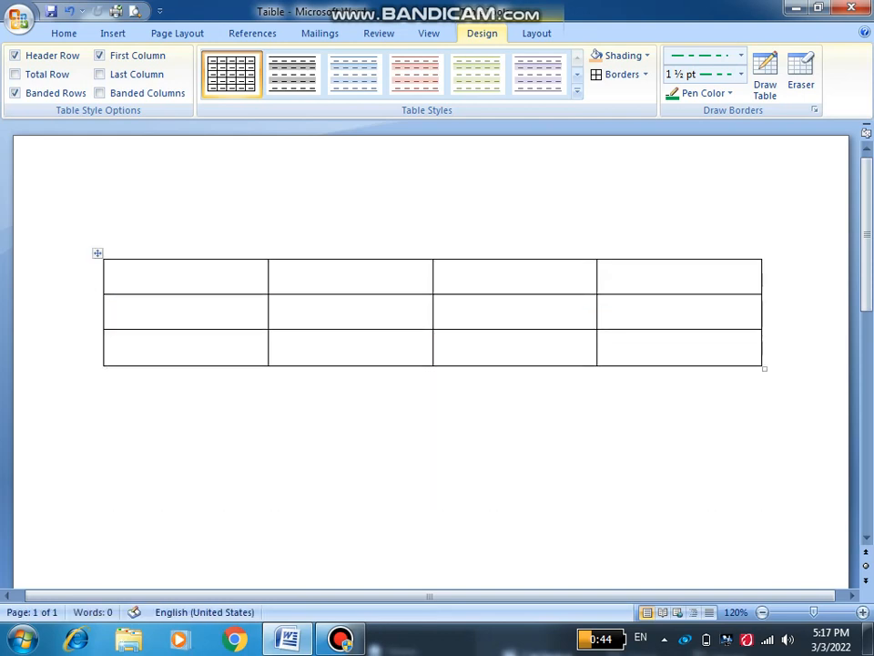
Step: Shrink the table to about half its width and move it to the right half of the page
{"action": "left_click_drag", "start_coordinate": [764, 368], "coordinate": [430, 353]}
{"action": "left_click_drag", "start_coordinate": [98, 253], "coordinate": [444, 304]}
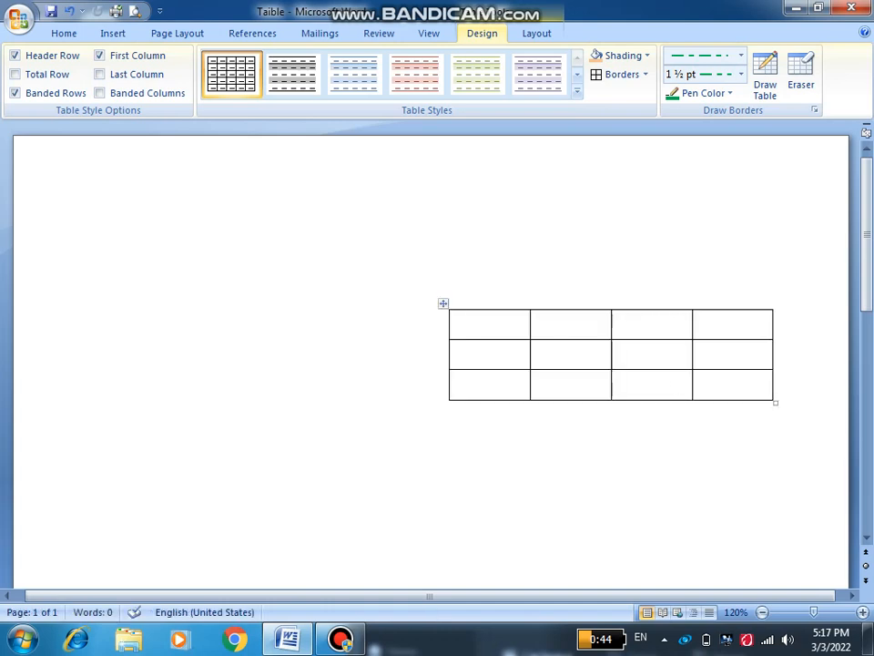
Step: Move the table to the page's left margin area and enlarge it across most of the page width
{"action": "left_click_drag", "start_coordinate": [444, 303], "coordinate": [53, 239]}
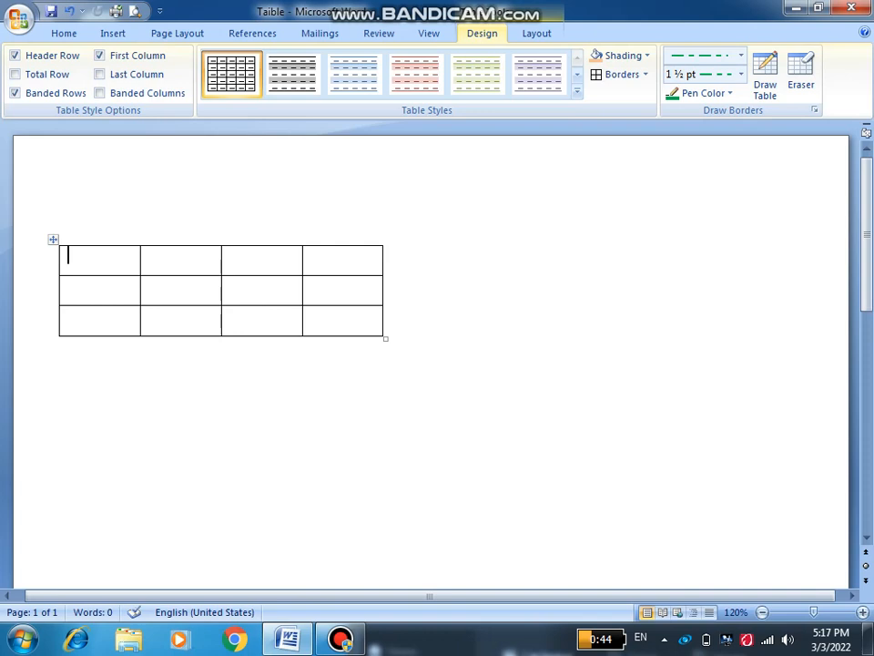
{"action": "left_click_drag", "start_coordinate": [385, 339], "coordinate": [537, 397]}
{"action": "left_click_drag", "start_coordinate": [744, 453], "coordinate": [744, 454]}
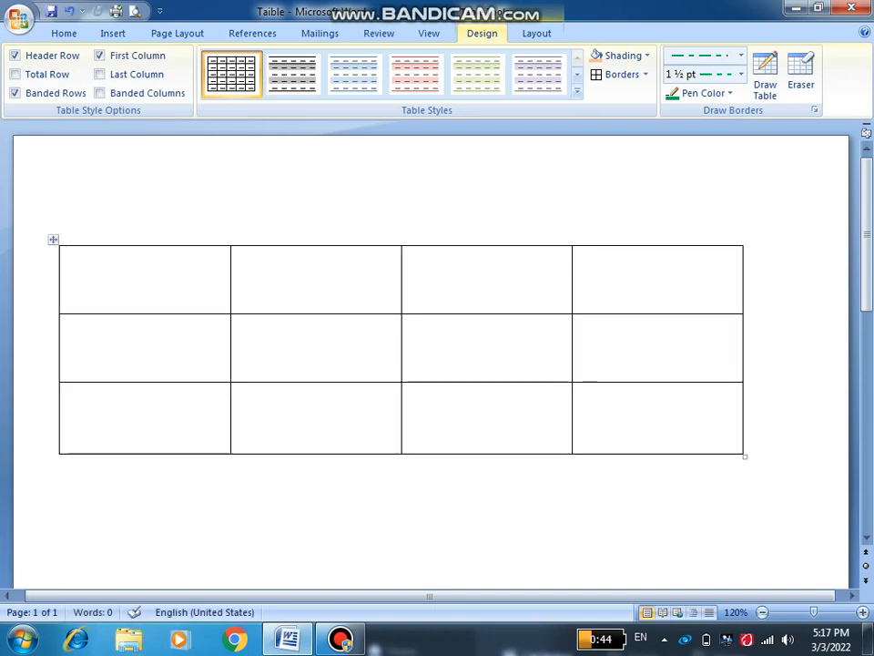
Step: Replace the table with a new one of 5 columns and 20 rows, using automatic fixed column width, and look over its full length
{"action": "key", "text": "ctrl+a"}
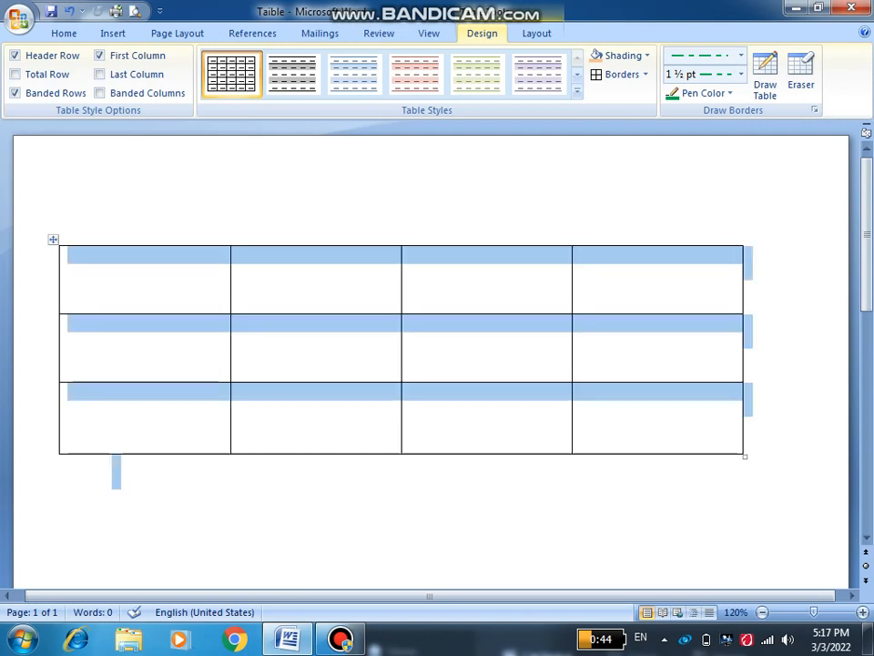
{"action": "key", "text": "Delete"}
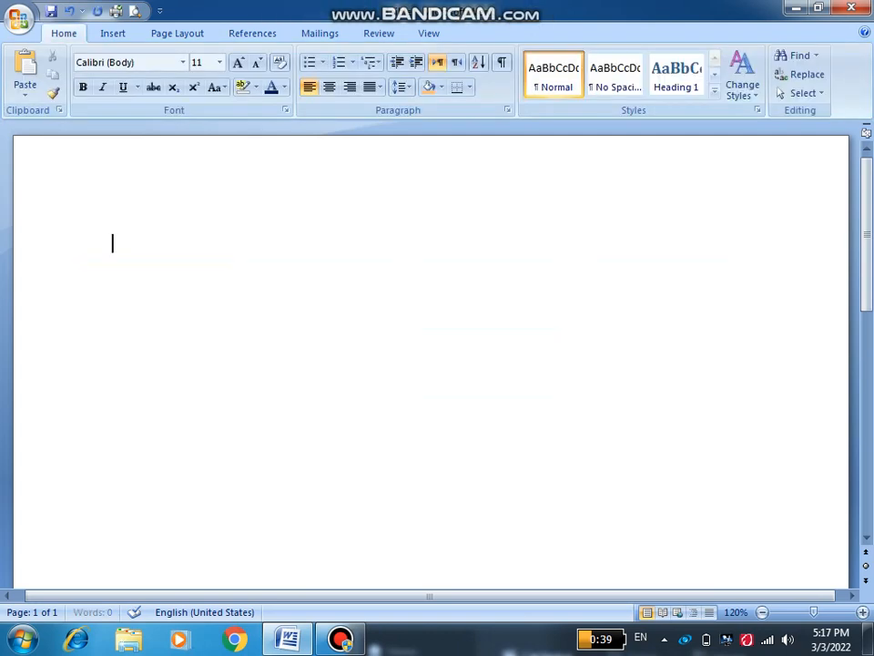
{"action": "left_click", "coordinate": [113, 33]}
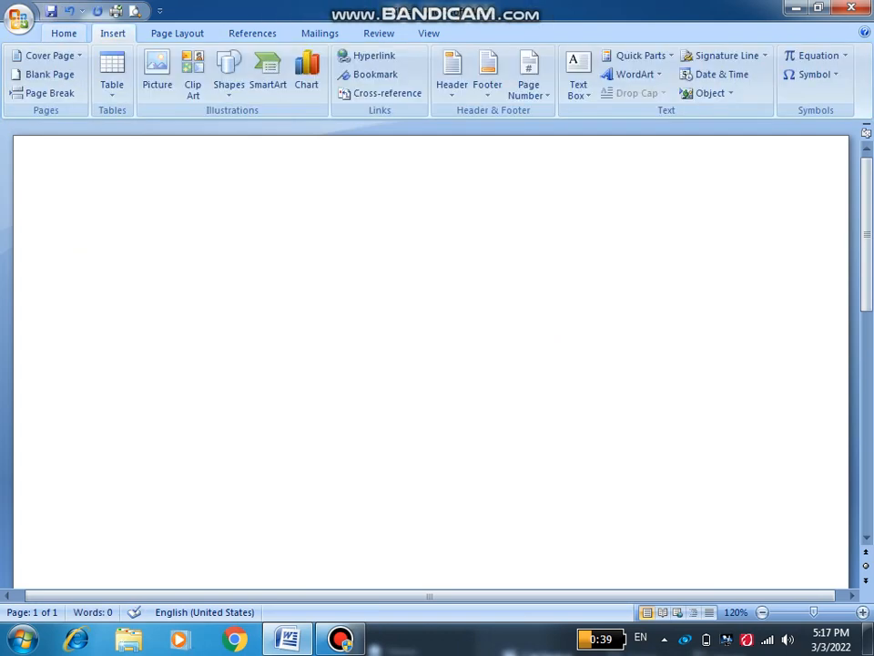
{"action": "left_click", "coordinate": [112, 76]}
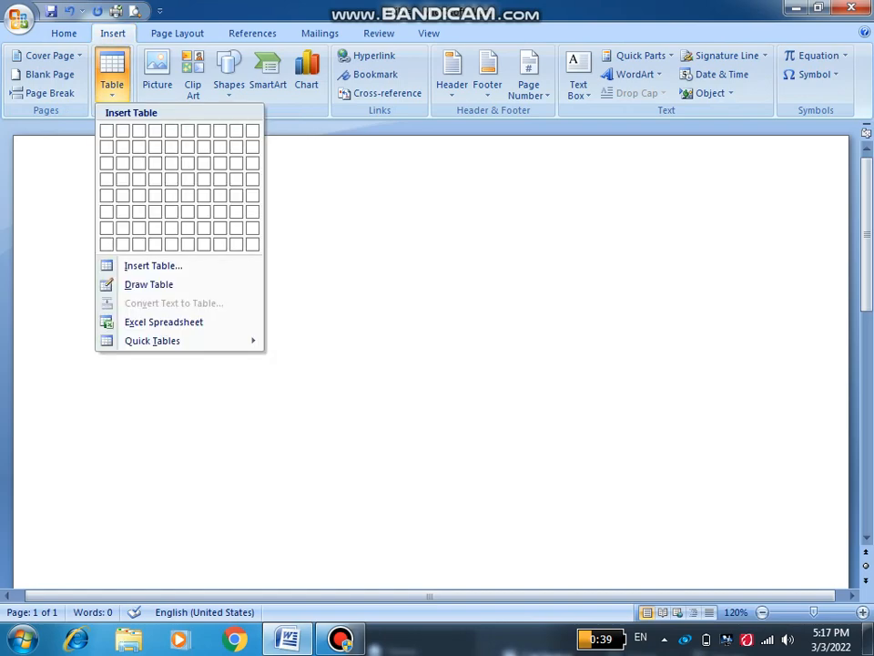
{"action": "left_click", "coordinate": [153, 265]}
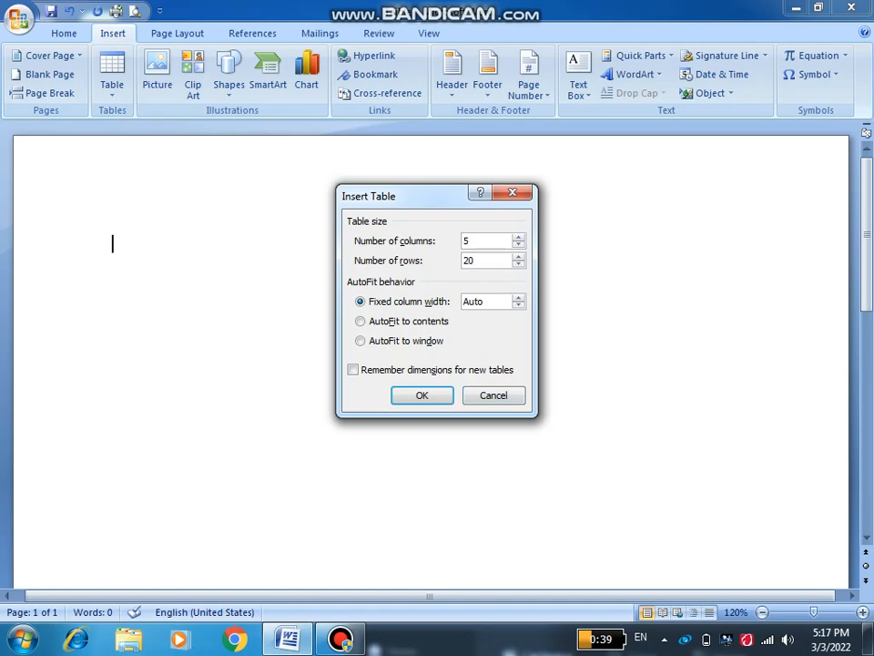
{"action": "key", "text": "Return"}
{"action": "scroll", "coordinate": [428, 365], "scroll_direction": "down", "scroll_amount": 6}
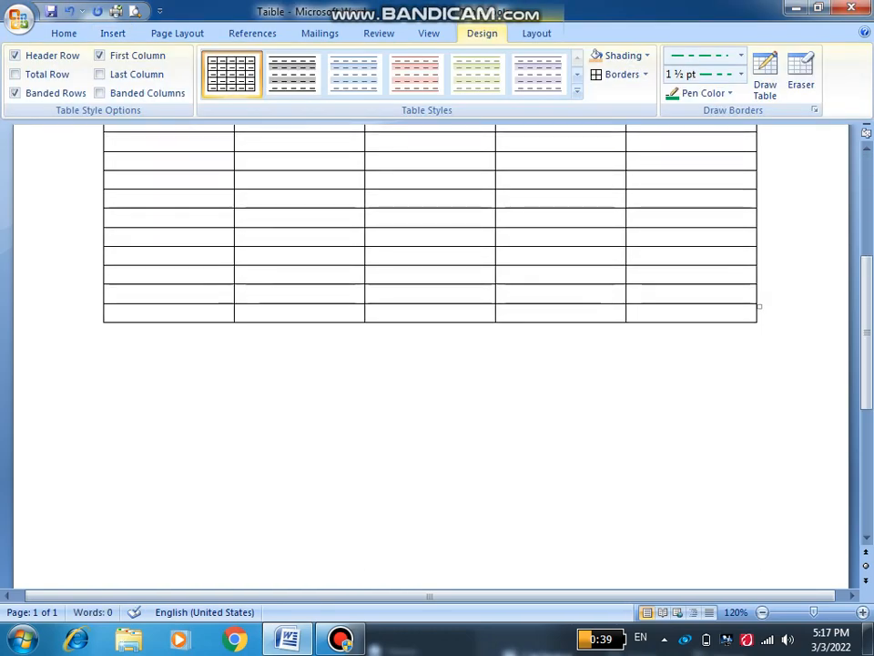
{"action": "scroll", "coordinate": [428, 364], "scroll_direction": "up", "scroll_amount": 6}
{"action": "scroll", "coordinate": [428, 364], "scroll_direction": "down", "scroll_amount": 8}
{"action": "scroll", "coordinate": [428, 364], "scroll_direction": "up", "scroll_amount": 8}
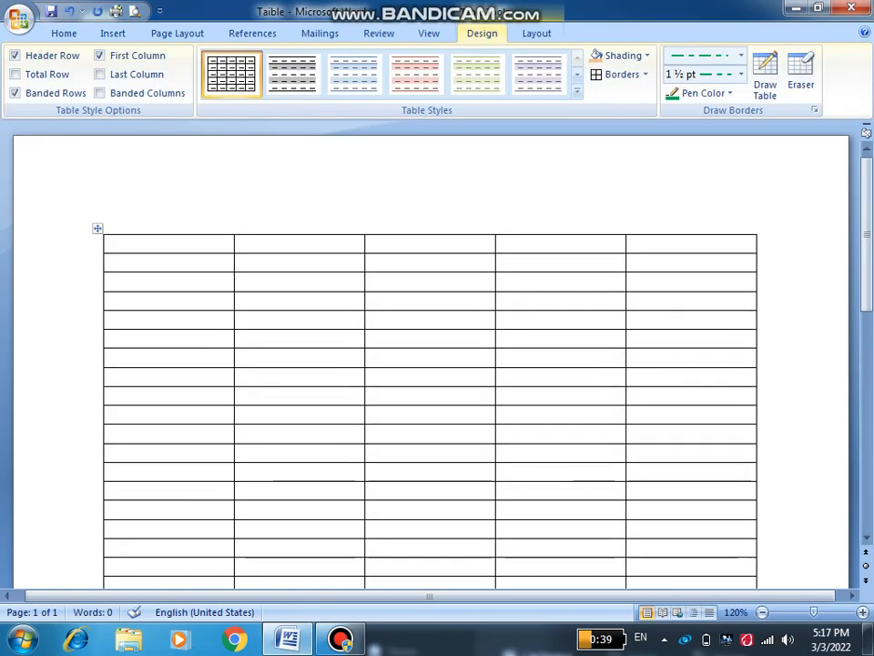
{"action": "scroll", "coordinate": [428, 364], "scroll_direction": "up", "scroll_amount": 1}
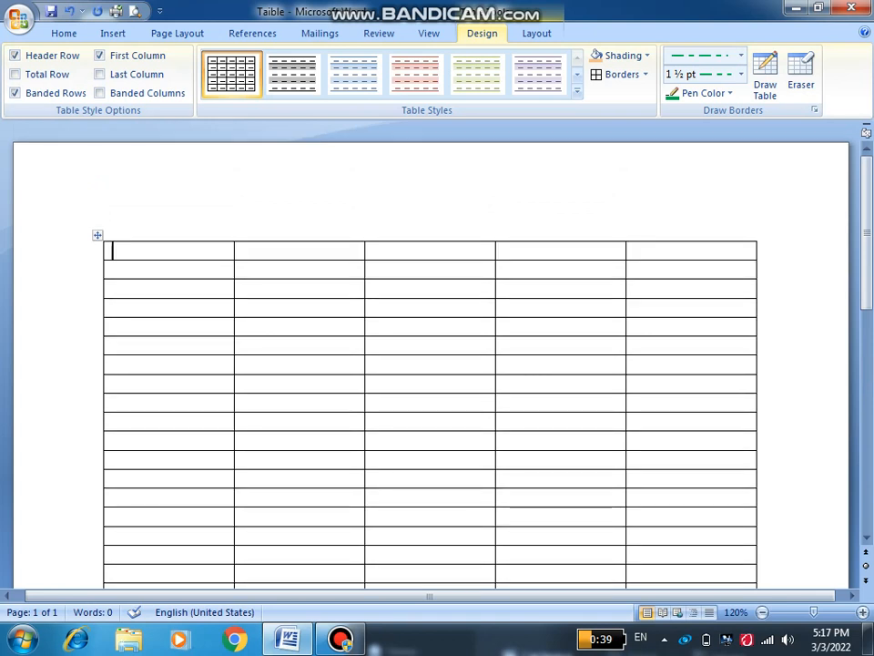
Step: Delete the 20-row table and draw a large rectangular table outline between the page margins with Draw Table
{"action": "key", "text": "ctrl+a"}
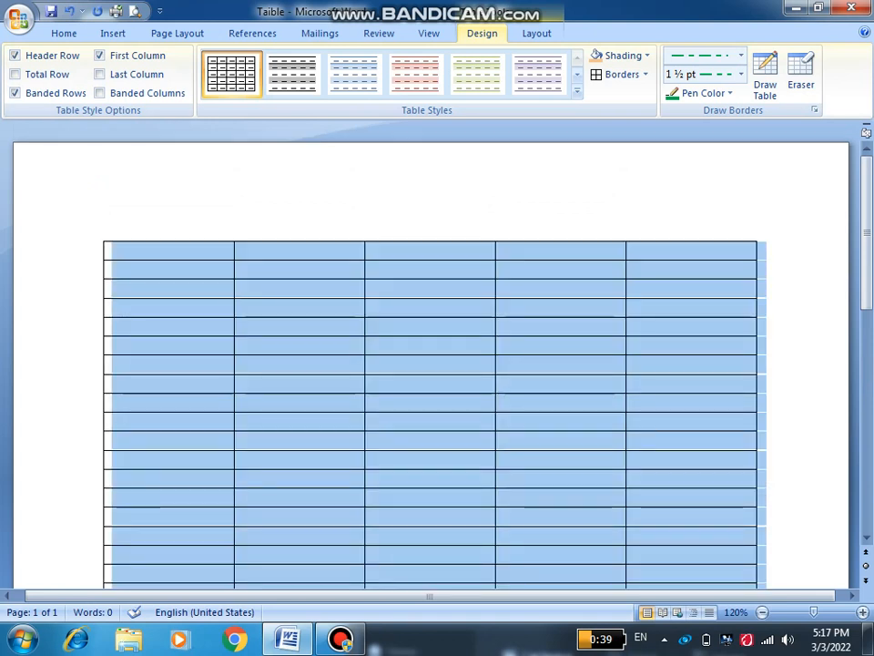
{"action": "key", "text": "Delete"}
{"action": "left_click", "coordinate": [113, 32]}
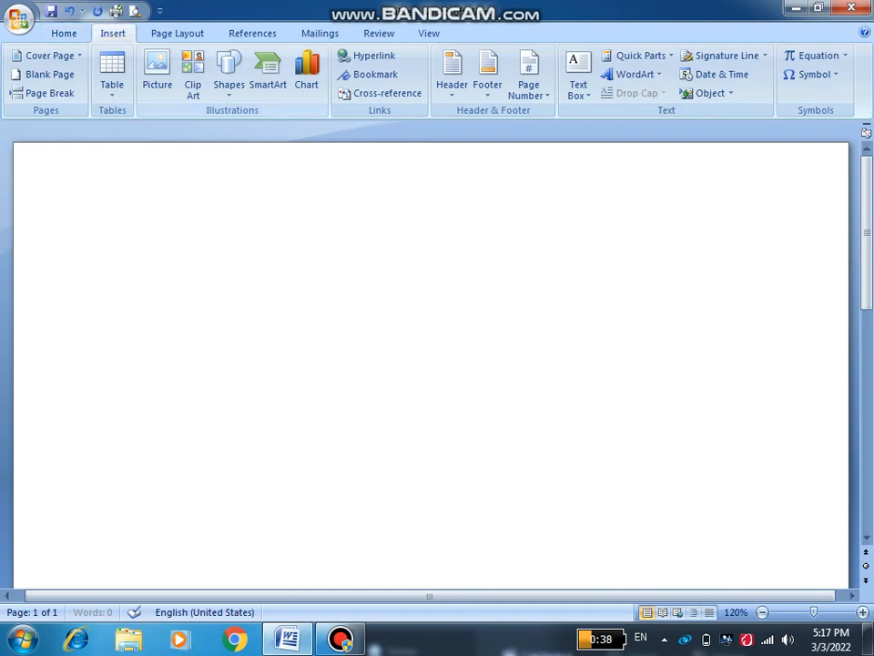
{"action": "left_click", "coordinate": [111, 73]}
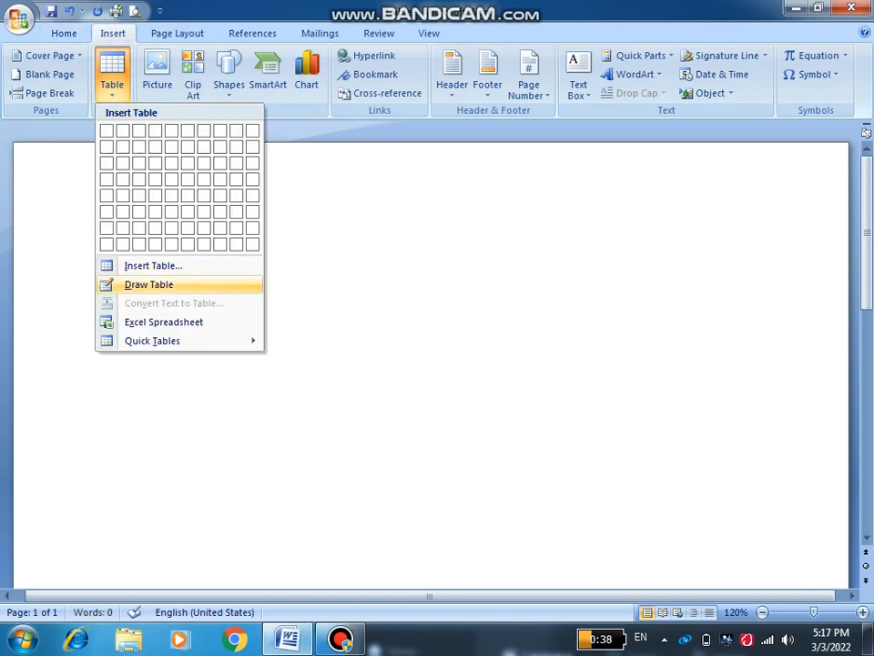
{"action": "left_click", "coordinate": [148, 285]}
{"action": "mouse_move", "coordinate": [112, 215]}
{"action": "left_mouse_down"}
{"action": "mouse_move", "coordinate": [366, 496]}
{"action": "mouse_move", "coordinate": [734, 489]}
{"action": "mouse_move", "coordinate": [753, 523]}
{"action": "left_mouse_up"}
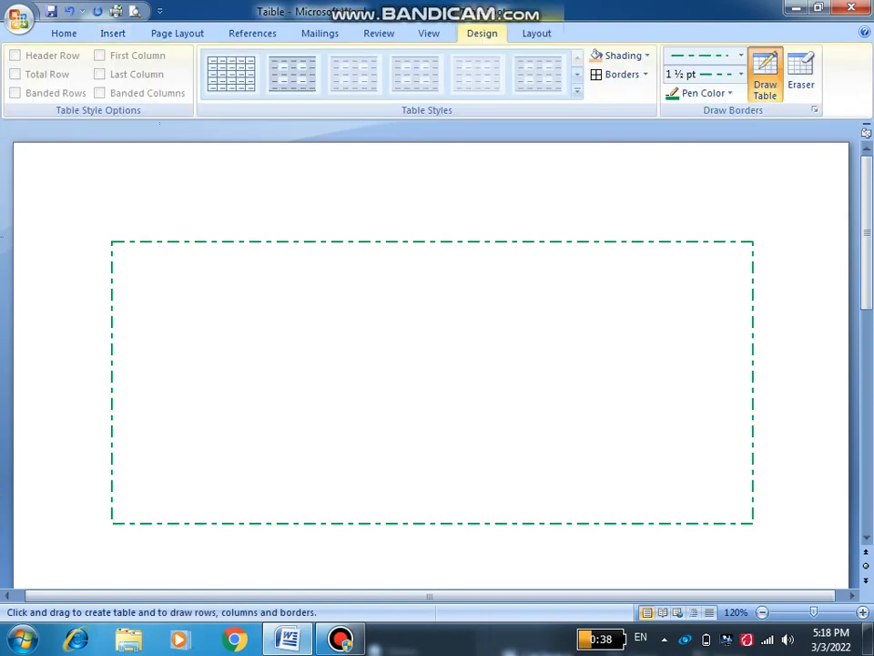
Step: Draw a full-height column line near each side, a row line near the top, and two column lines below it in the middle section
{"action": "left_click_drag", "start_coordinate": [170, 244], "coordinate": [170, 522]}
{"action": "left_click_drag", "start_coordinate": [696, 244], "coordinate": [697, 522]}
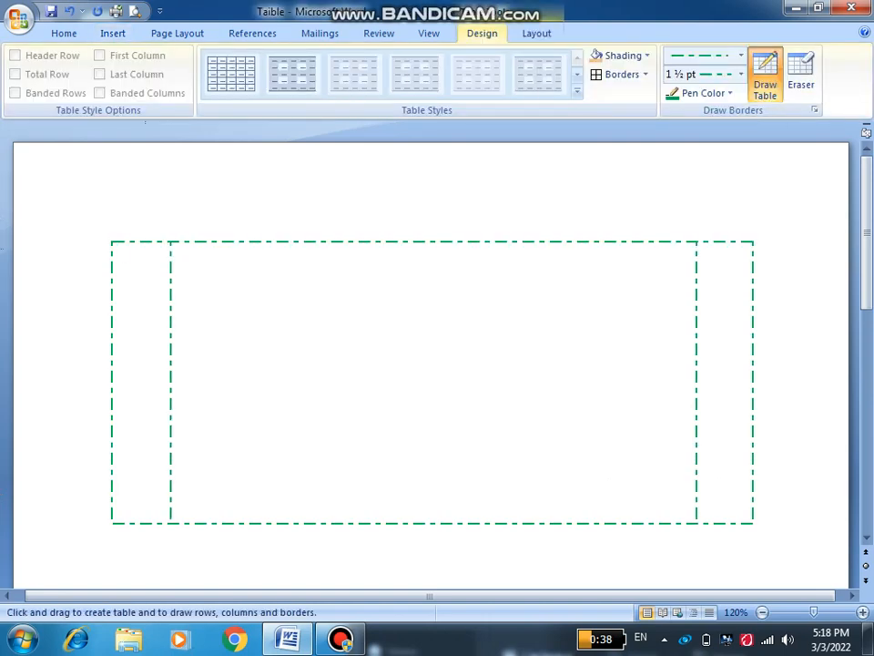
{"action": "left_click_drag", "start_coordinate": [113, 276], "coordinate": [752, 277]}
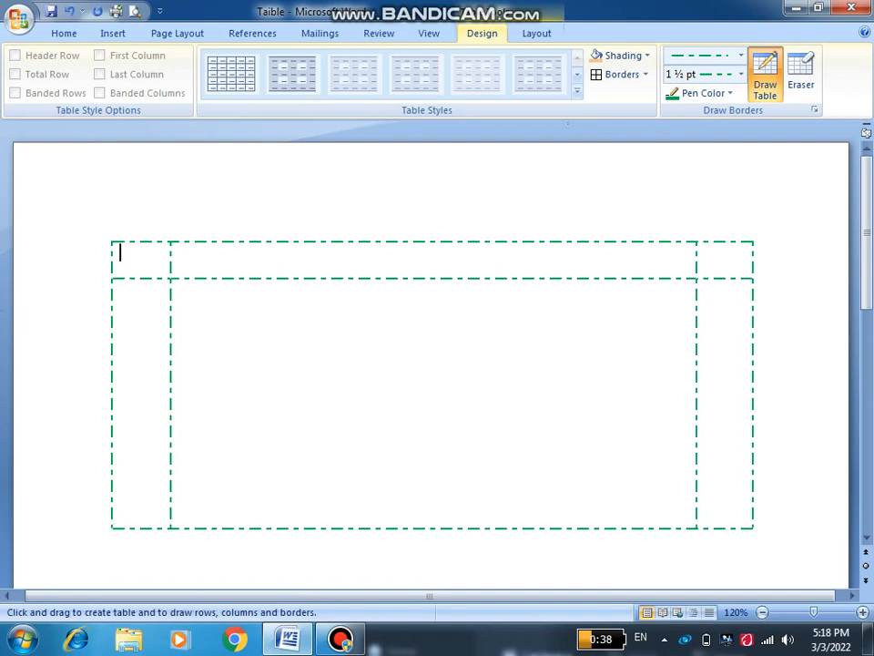
{"action": "left_click_drag", "start_coordinate": [331, 279], "coordinate": [316, 527]}
{"action": "mouse_move", "coordinate": [589, 279]}
{"action": "left_mouse_down"}
{"action": "mouse_move", "coordinate": [612, 516]}
{"action": "mouse_move", "coordinate": [590, 525]}
{"action": "left_mouse_up"}
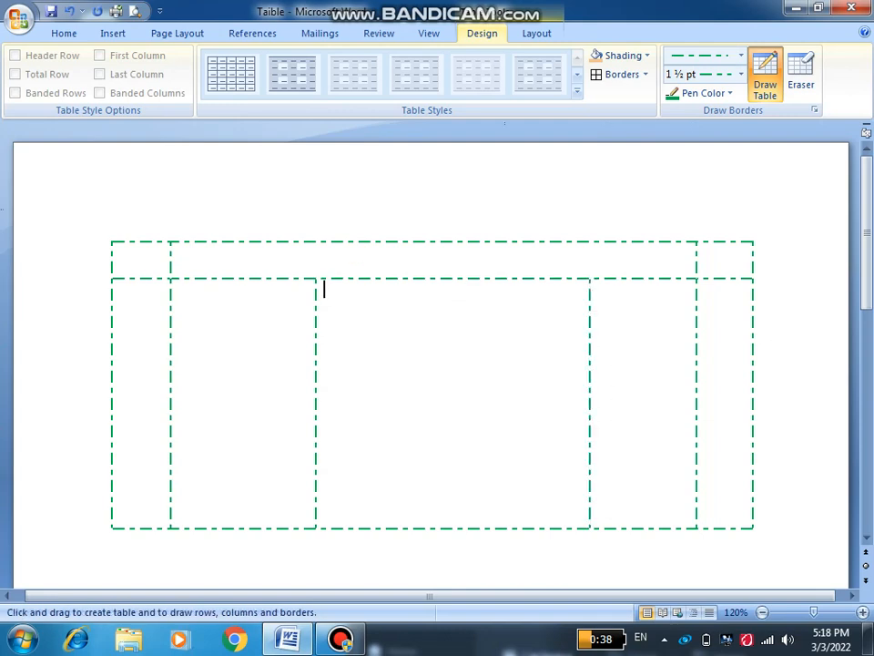
Step: Erase the central part of the row line and the lower column lines between the leftmost column and the table's right border
{"action": "left_click", "coordinate": [801, 73]}
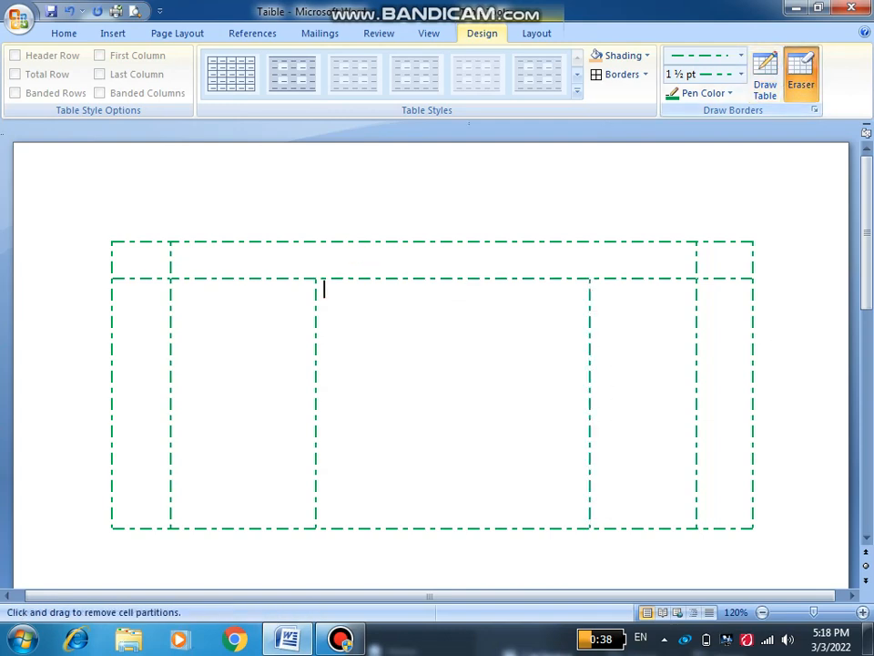
{"action": "key", "text": "Escape"}
{"action": "left_click", "coordinate": [802, 73]}
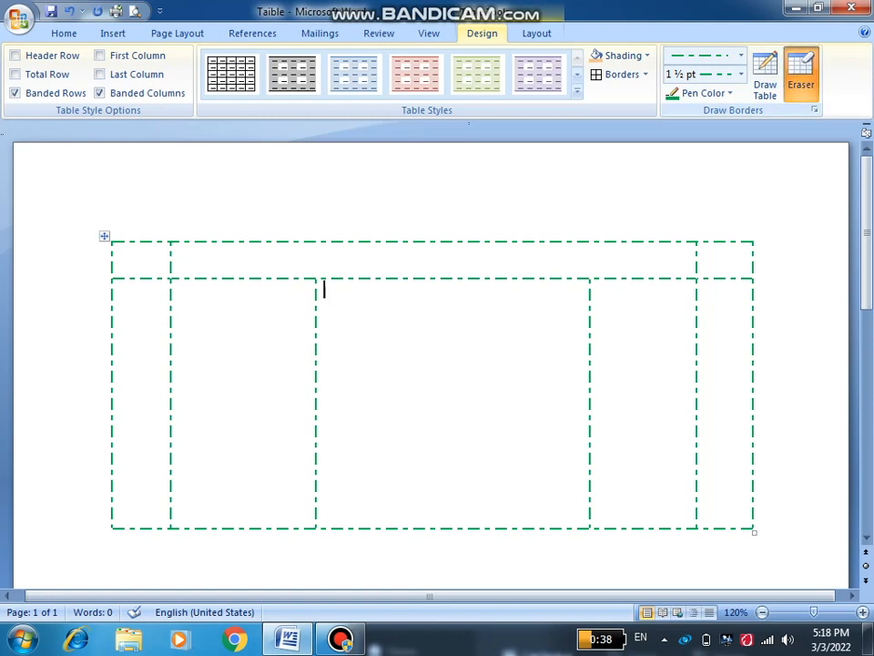
{"action": "left_click", "coordinate": [550, 279]}
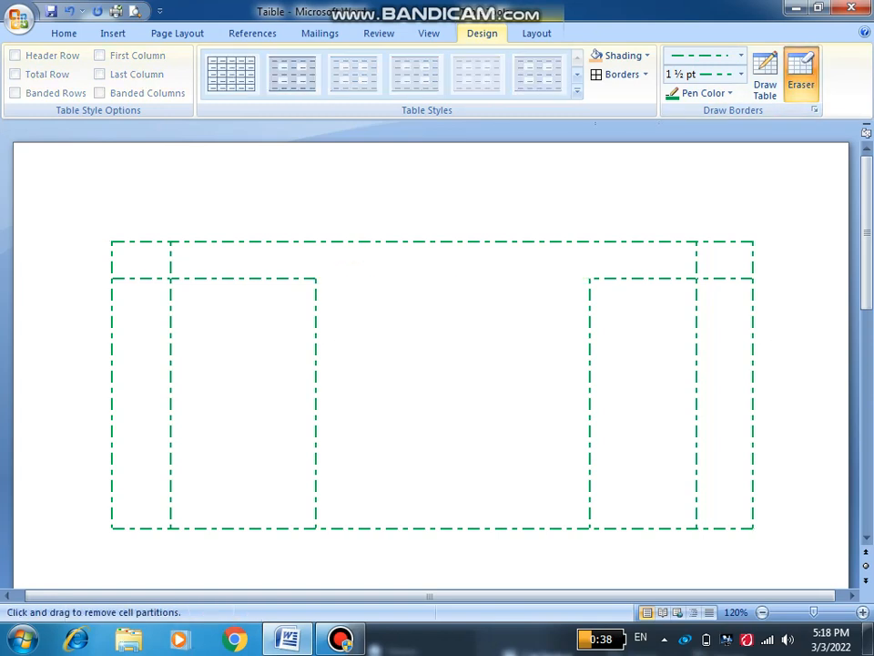
{"action": "left_click", "coordinate": [590, 355]}
{"action": "left_click", "coordinate": [696, 401]}
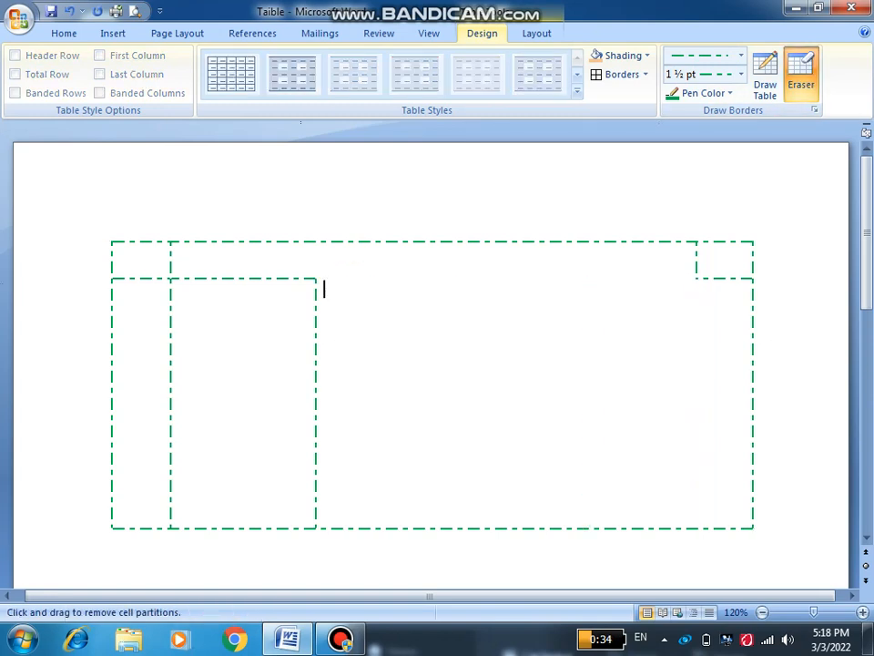
{"action": "left_click", "coordinate": [316, 401]}
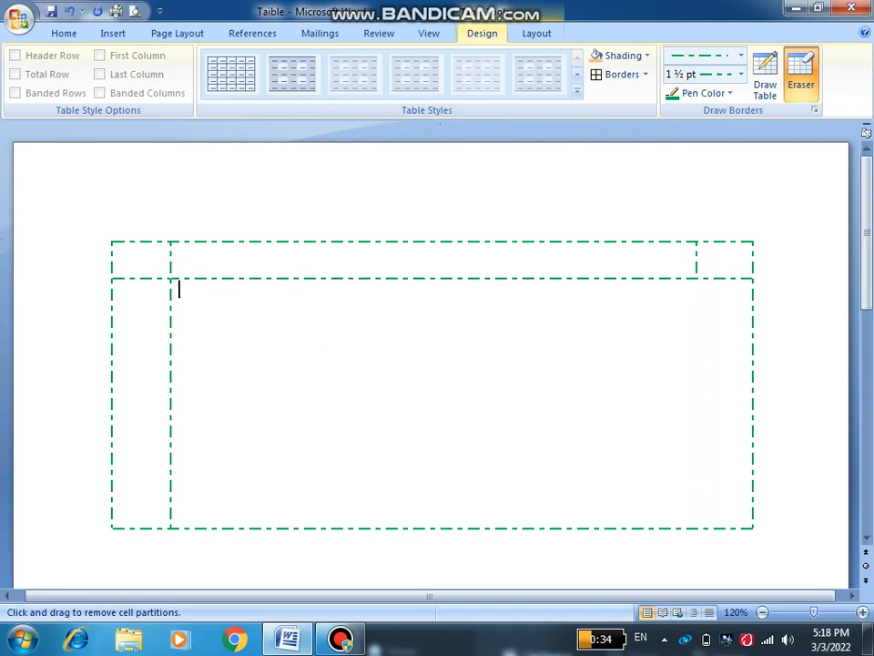
Step: Replace the drawn table with a new 3 by 3 table and enlarge it so its rows are taller
{"action": "key", "text": "ctrl+a"}
{"action": "key", "text": "Delete"}
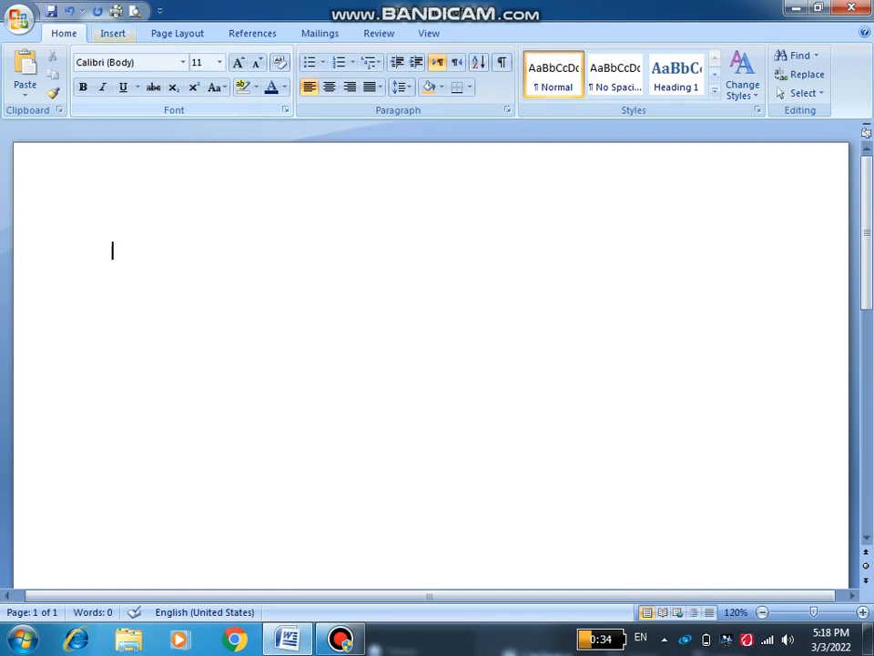
{"action": "left_click", "coordinate": [113, 32]}
{"action": "left_click", "coordinate": [112, 73]}
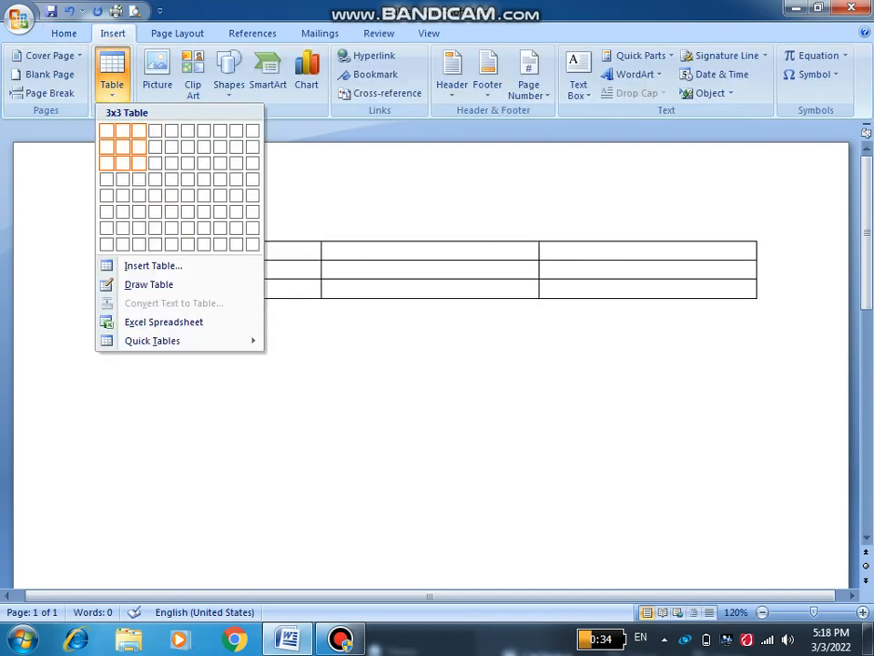
{"action": "left_click", "coordinate": [138, 162]}
{"action": "left_click_drag", "start_coordinate": [760, 301], "coordinate": [764, 369]}
Step: Fill the first table row with "xgdfgadfgdf", "hfgh" and "sg", and the second row with "hg", "h" and "fg"
{"action": "type", "text": "xgdfgadfgdf"}
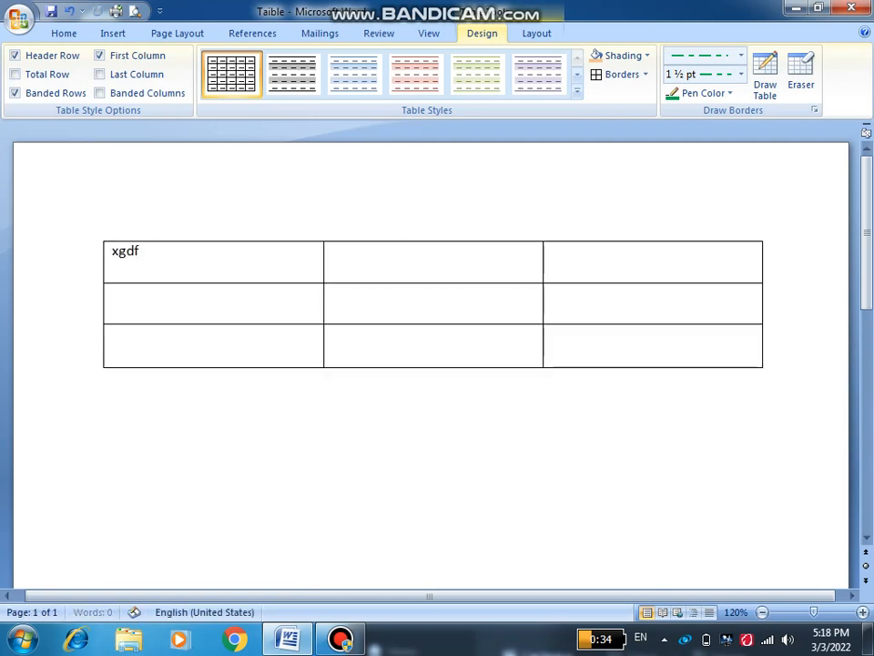
{"action": "key", "text": "Tab"}
{"action": "type", "text": "hfgh"}
{"action": "key", "text": "Tab"}
{"action": "type", "text": "sg"}
{"action": "key", "text": "Tab"}
{"action": "type", "text": "hg"}
{"action": "key", "text": "Right"}
{"action": "type", "text": "h"}
{"action": "key", "text": "Right"}
{"action": "type", "text": "fg"}
{"action": "key", "text": "Right"}
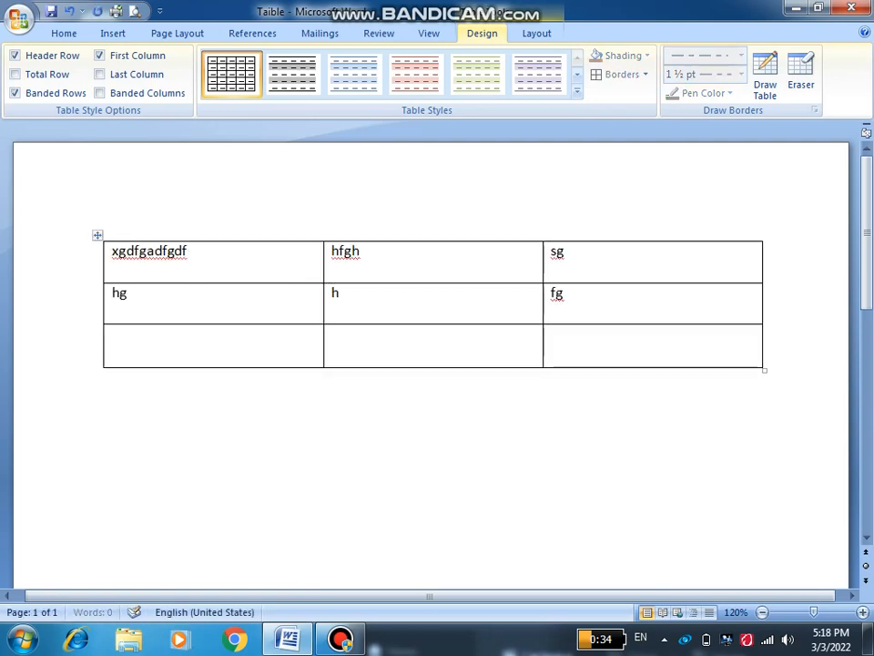
Step: Fill the last row with "jsfg", "j" and "fg", and delete the stray text "jfg" below the table
{"action": "type", "text": "jsfg"}
{"action": "key", "text": "Right"}
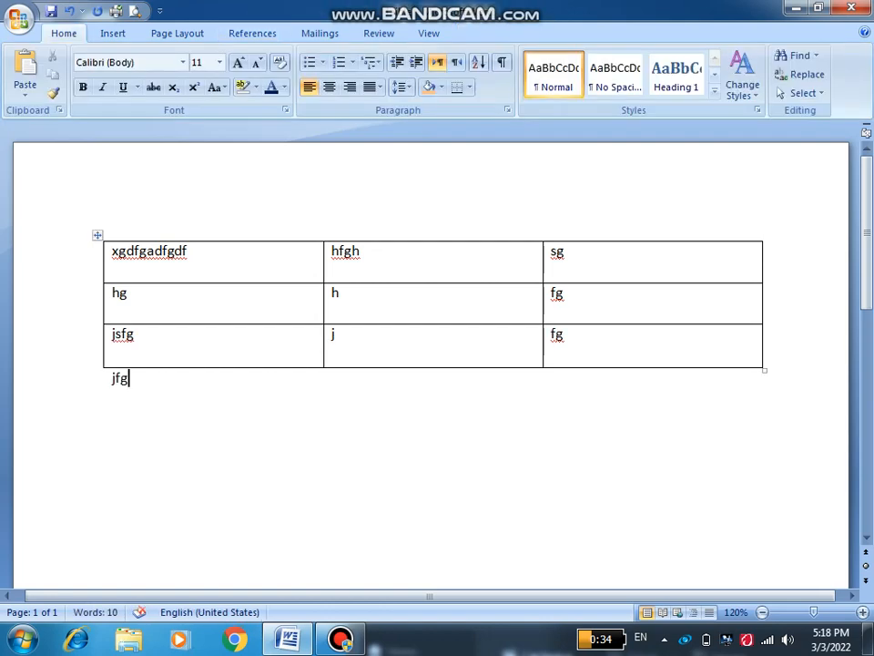
{"action": "double_click", "coordinate": [120, 379]}
{"action": "key", "text": "Delete"}
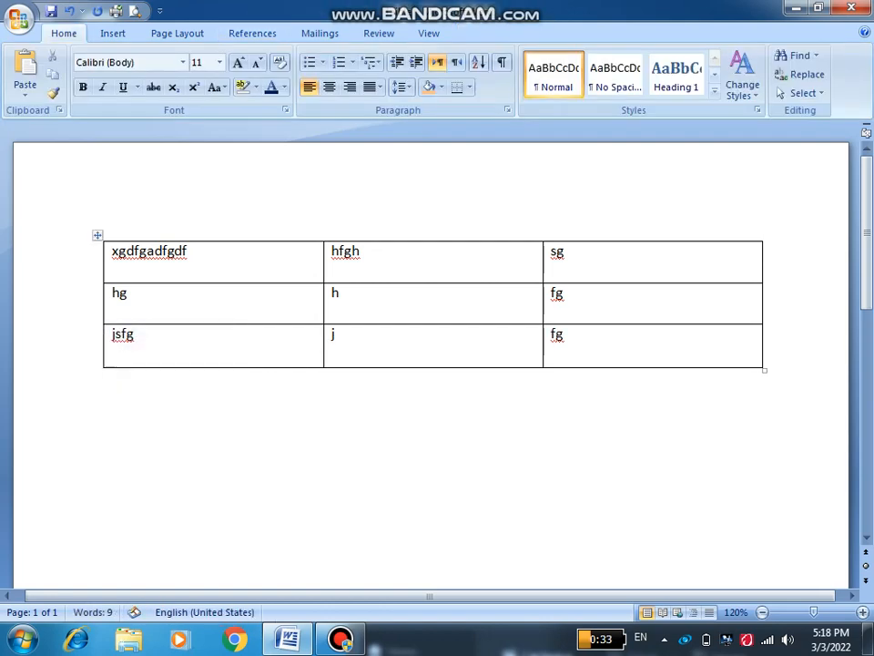
Step: Apply the different cell alignments to the text of all nine cells in turn, from top center through to bottom right
{"action": "left_click_drag", "start_coordinate": [574, 337], "coordinate": [126, 251]}
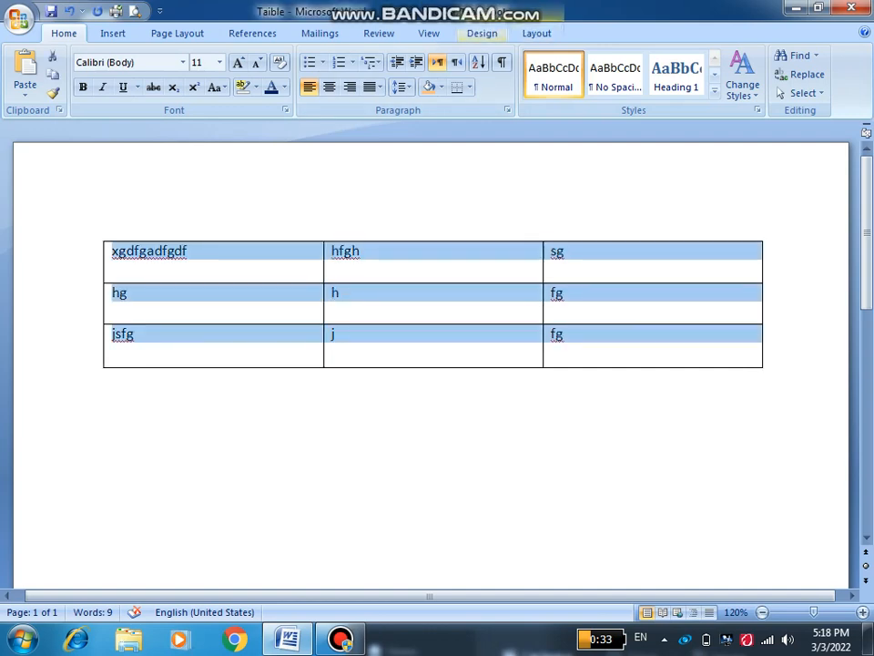
{"action": "left_click", "coordinate": [536, 33]}
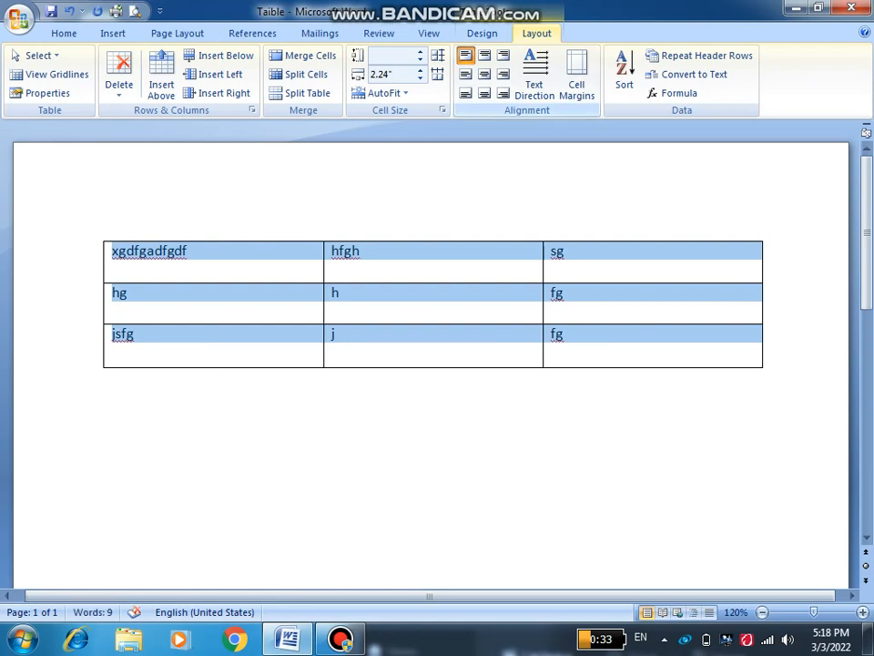
{"action": "left_click", "coordinate": [485, 55]}
{"action": "left_click", "coordinate": [503, 56]}
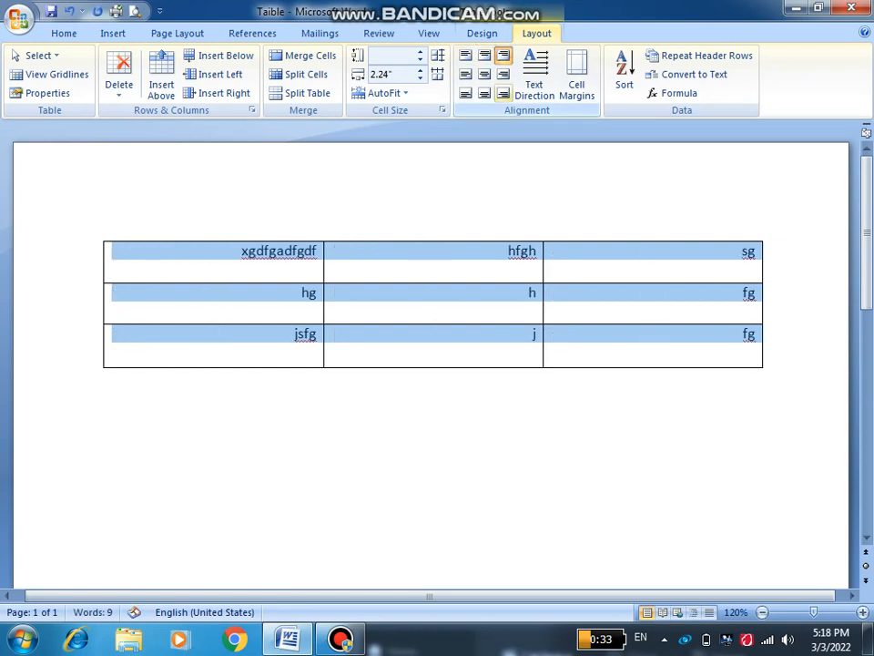
{"action": "left_click", "coordinate": [503, 74]}
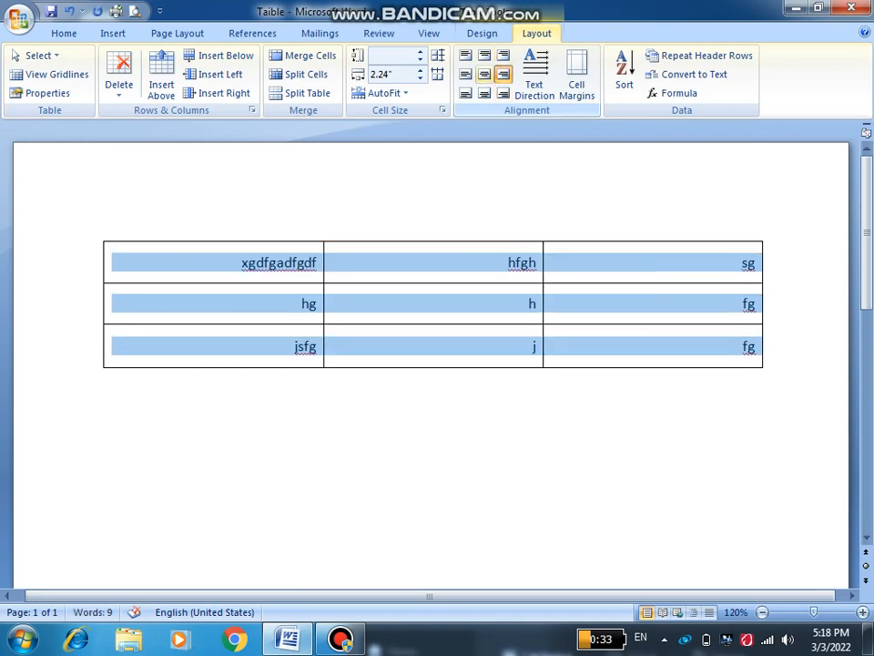
{"action": "left_click", "coordinate": [484, 73]}
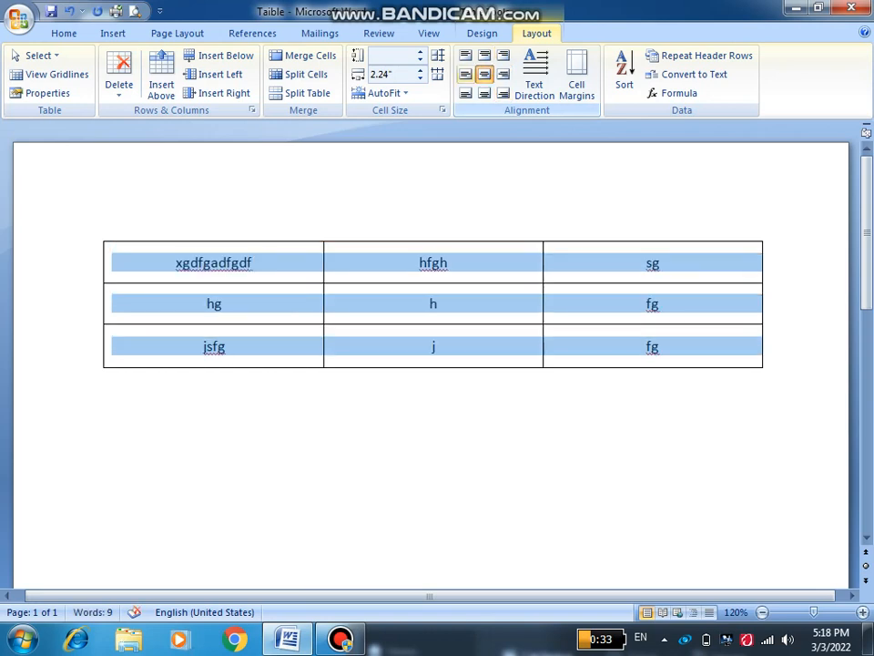
{"action": "left_click", "coordinate": [465, 74]}
{"action": "left_click", "coordinate": [465, 93]}
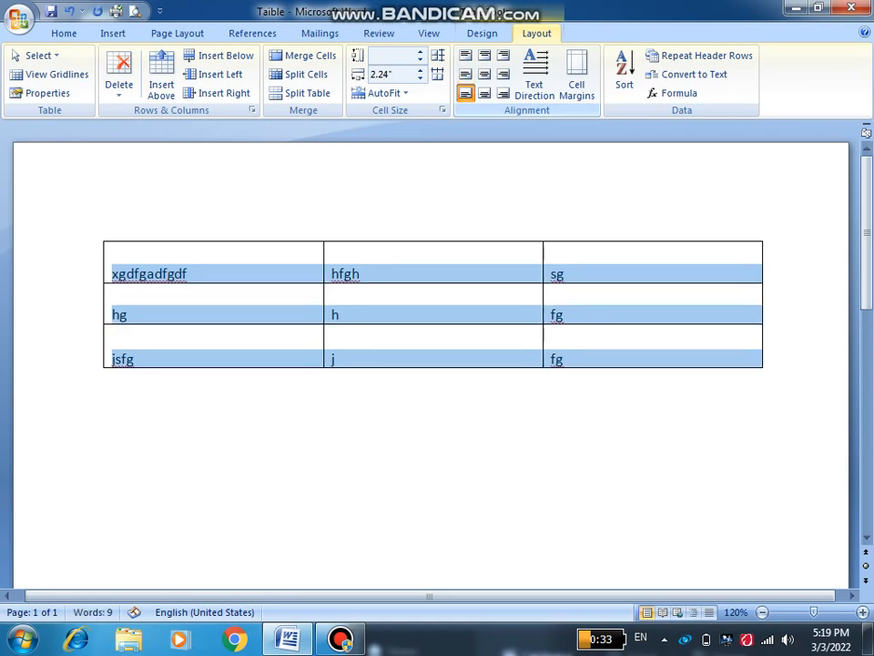
{"action": "left_click", "coordinate": [485, 93]}
{"action": "left_click", "coordinate": [503, 93]}
{"action": "left_click", "coordinate": [503, 93]}
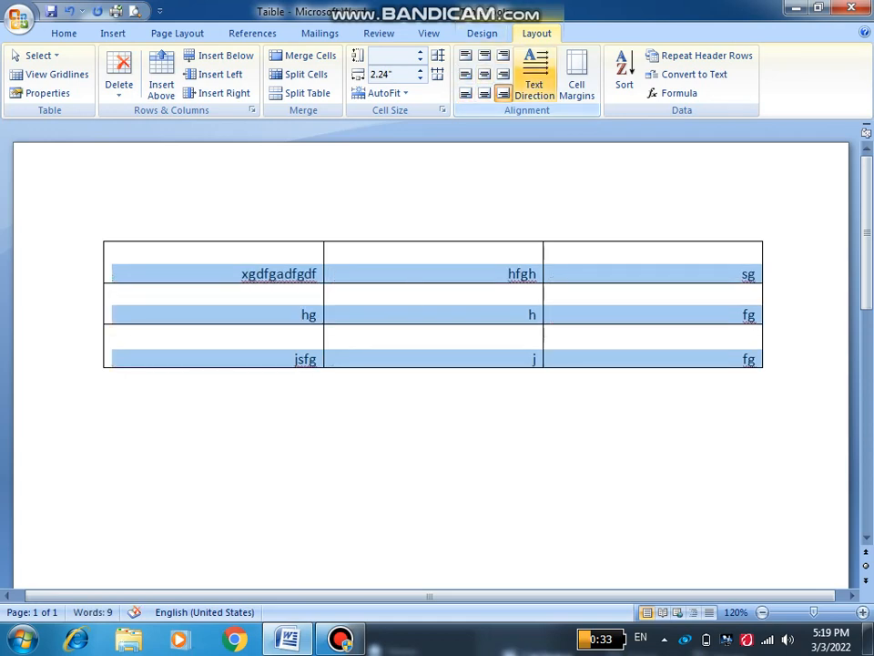
Step: Cycle the text direction of all cells until the text runs vertically from bottom to top
{"action": "left_click", "coordinate": [535, 75]}
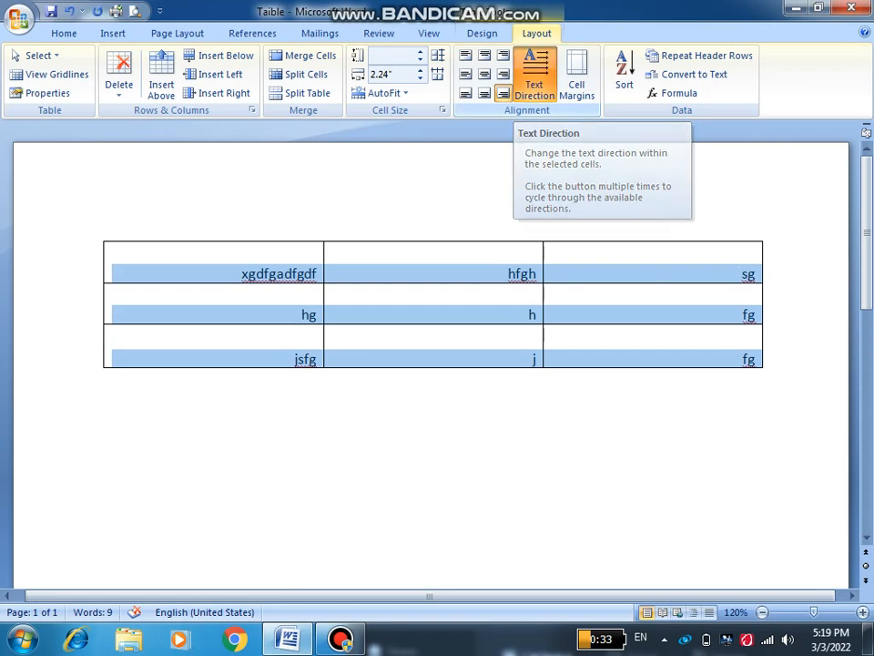
{"action": "left_click", "coordinate": [535, 75]}
{"action": "left_click", "coordinate": [534, 75]}
{"action": "left_click", "coordinate": [535, 75]}
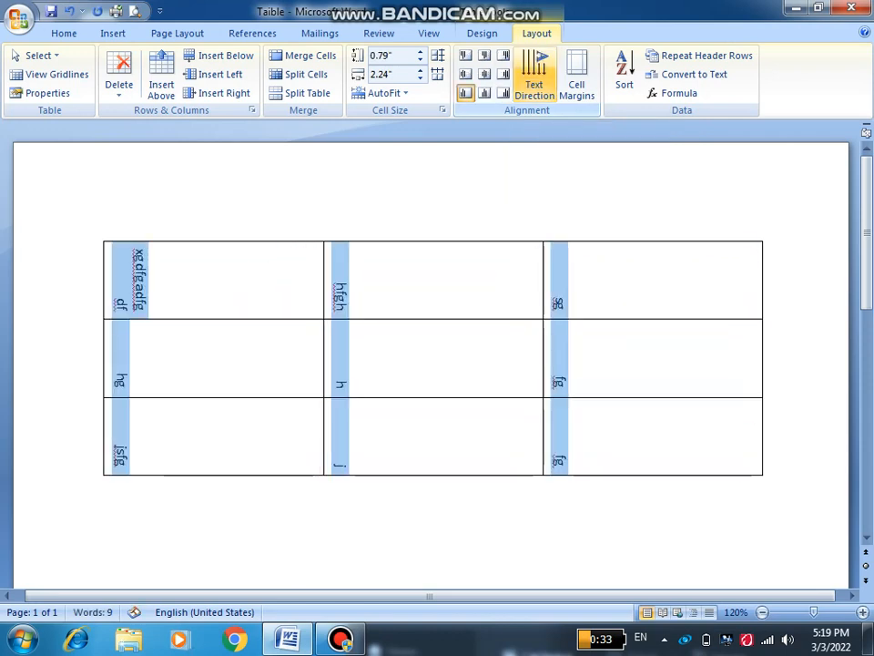
{"action": "left_click", "coordinate": [535, 74]}
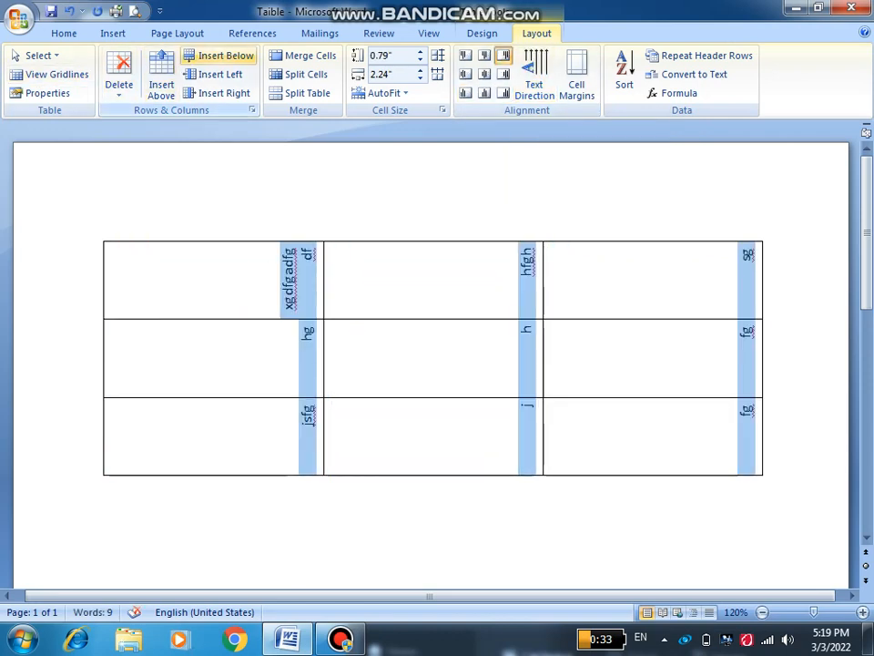
Step: Insert a row below the middle row, and add columns on both sides and rows above using the resulting selections
{"action": "left_click", "coordinate": [423, 358]}
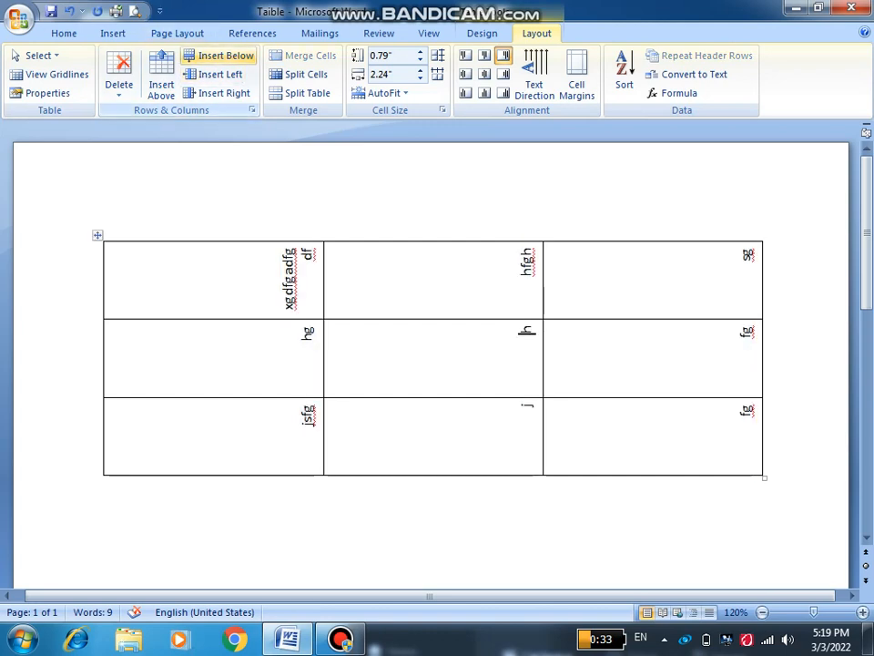
{"action": "left_click", "coordinate": [223, 56]}
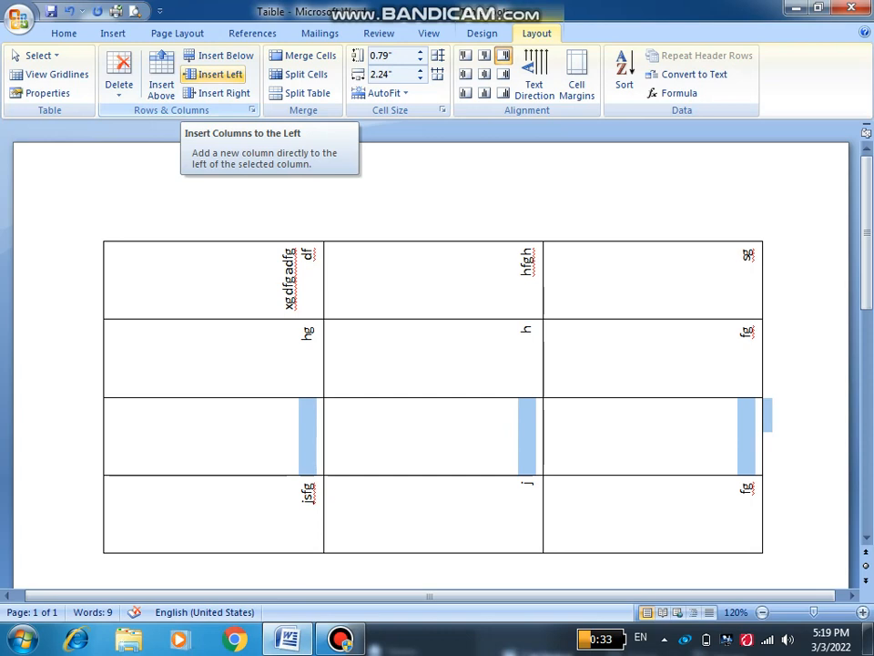
{"action": "left_click", "coordinate": [219, 73]}
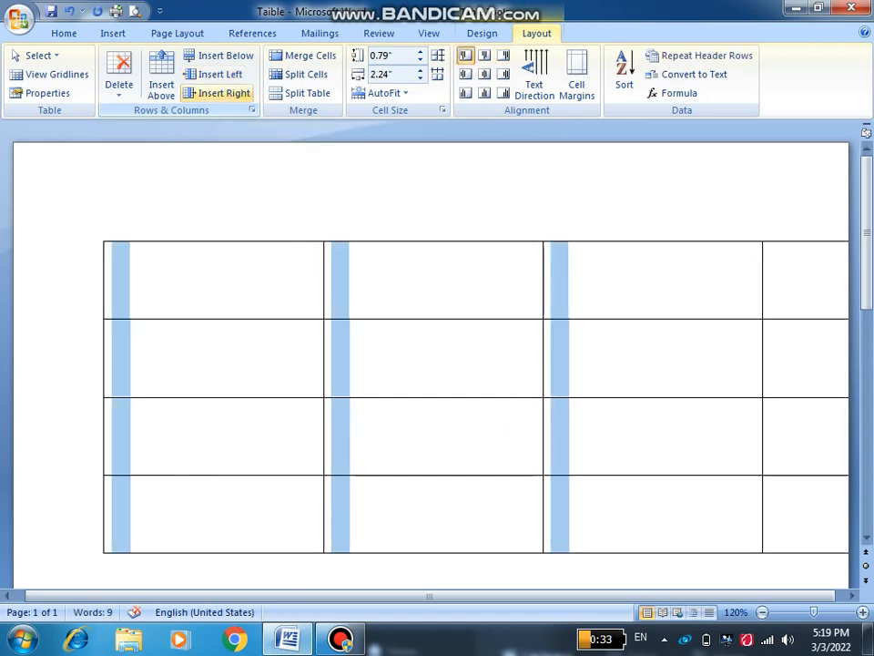
{"action": "left_click", "coordinate": [223, 93]}
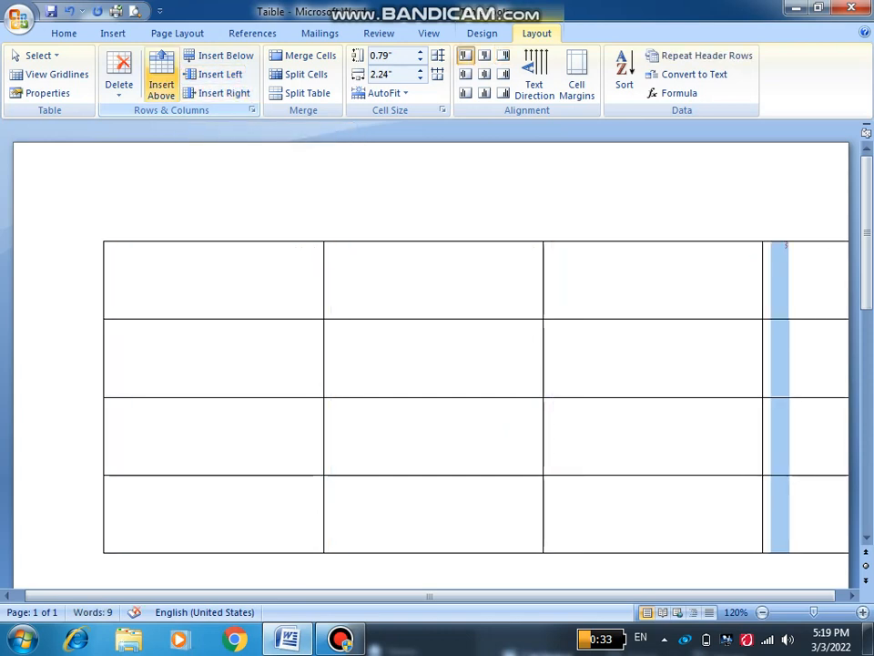
{"action": "left_click", "coordinate": [161, 80]}
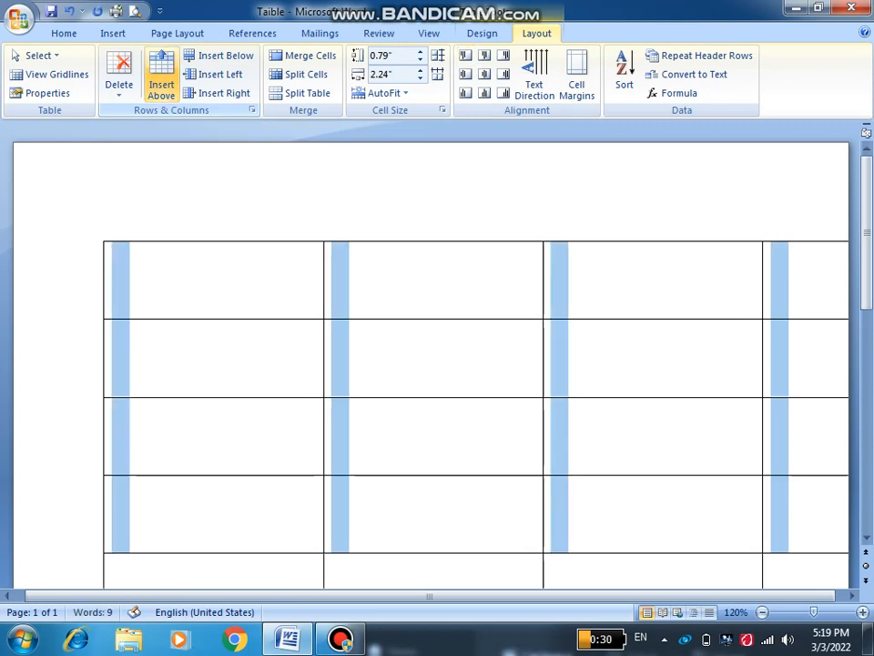
Step: Replace the table by deleting all its columns and inserting a three-column, two-row table enlarged to have taller rows
{"action": "left_click", "coordinate": [119, 72]}
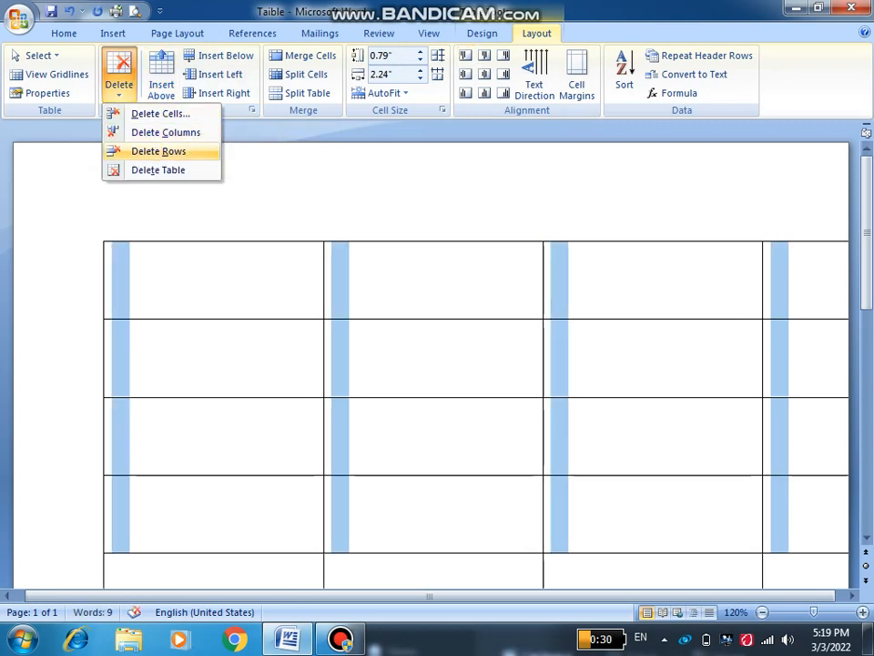
{"action": "left_click", "coordinate": [164, 132]}
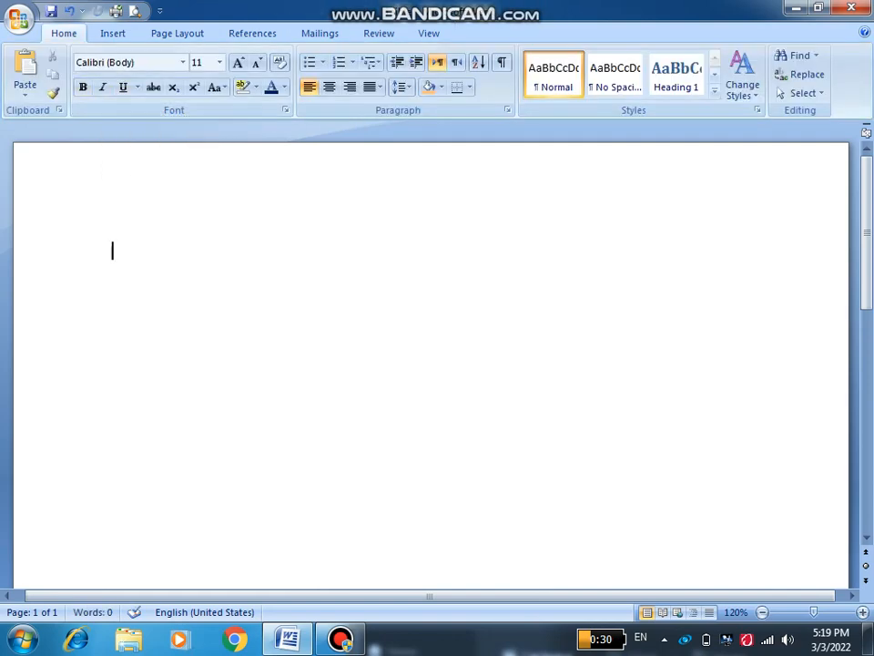
{"action": "key", "text": "alt"}
{"action": "key", "text": "n"}
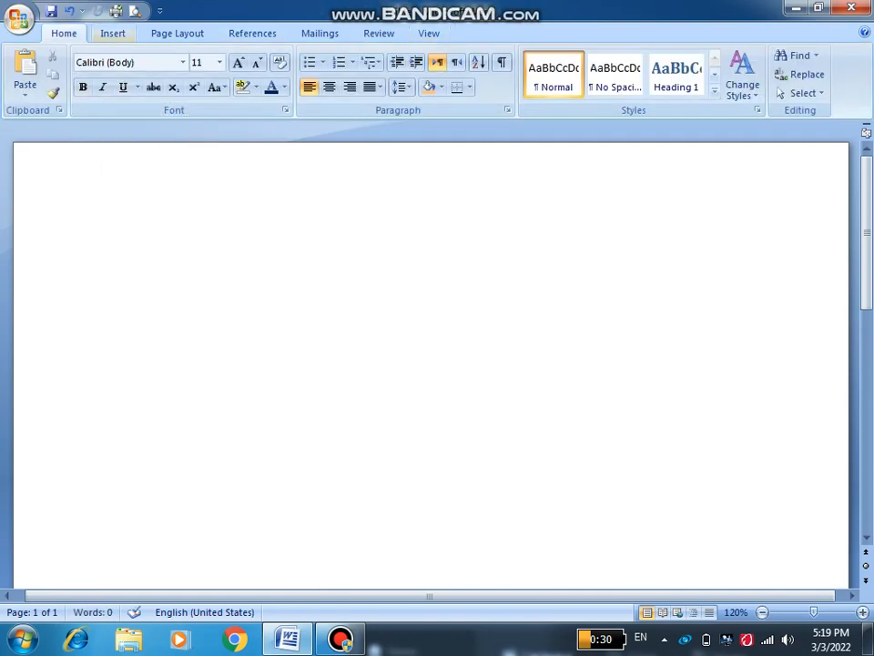
{"action": "left_click", "coordinate": [112, 75]}
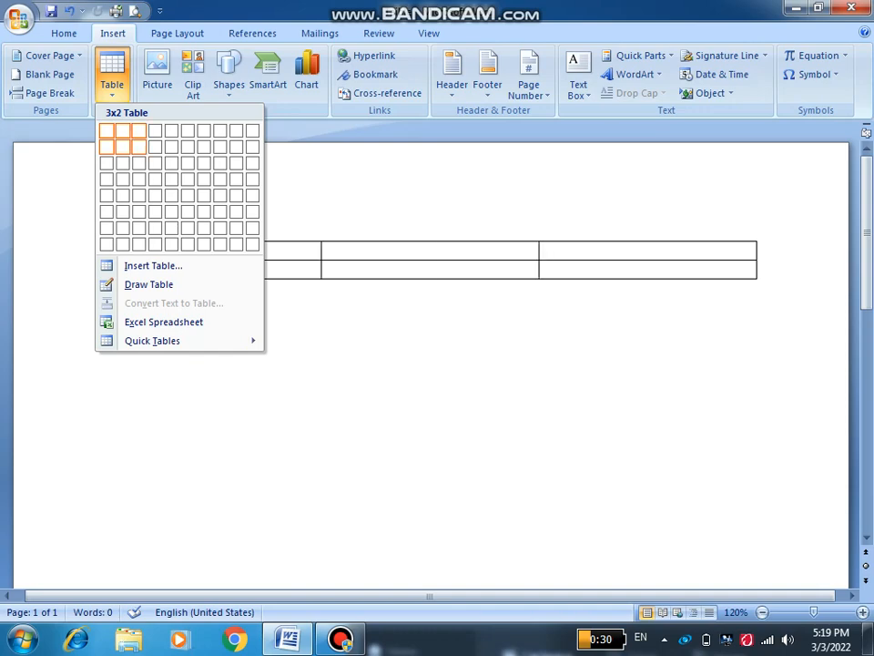
{"action": "left_click", "coordinate": [139, 147]}
{"action": "left_click_drag", "start_coordinate": [757, 279], "coordinate": [765, 353]}
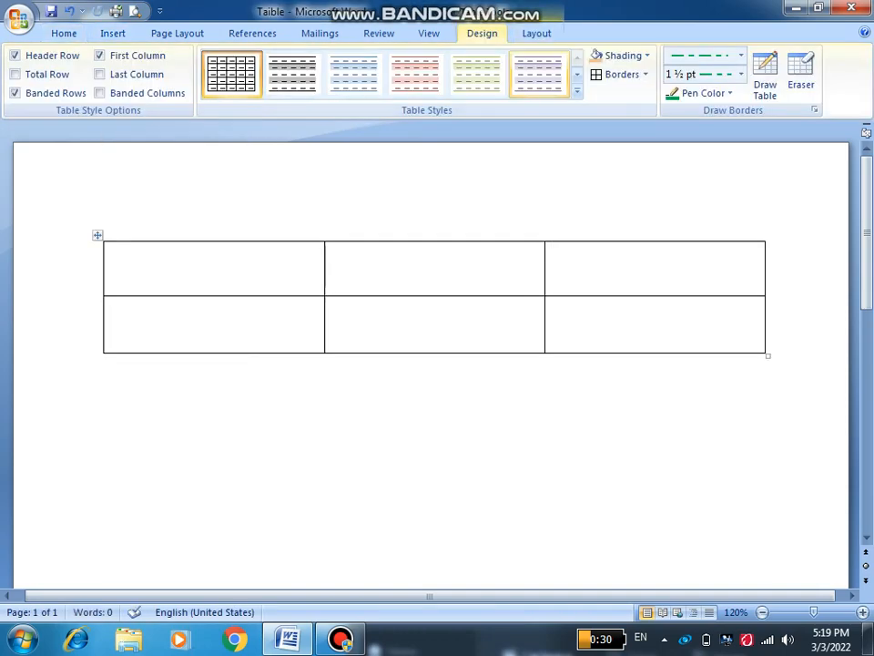
Step: Shade the three cells of the table's first row light blue
{"action": "left_click_drag", "start_coordinate": [638, 259], "coordinate": [200, 261]}
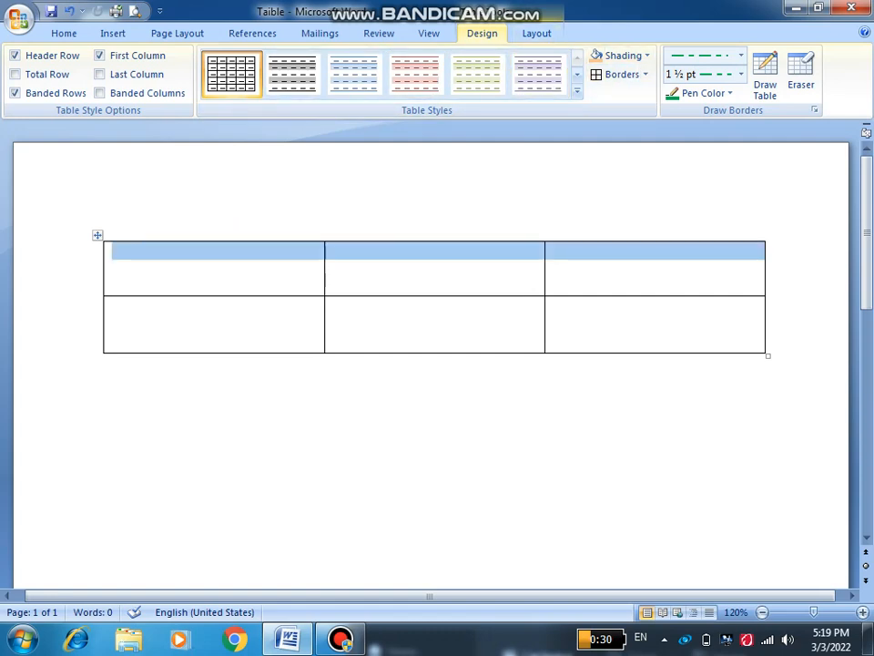
{"action": "left_click", "coordinate": [136, 251]}
{"action": "left_click_drag", "start_coordinate": [569, 252], "coordinate": [136, 251]}
{"action": "left_click", "coordinate": [647, 56]}
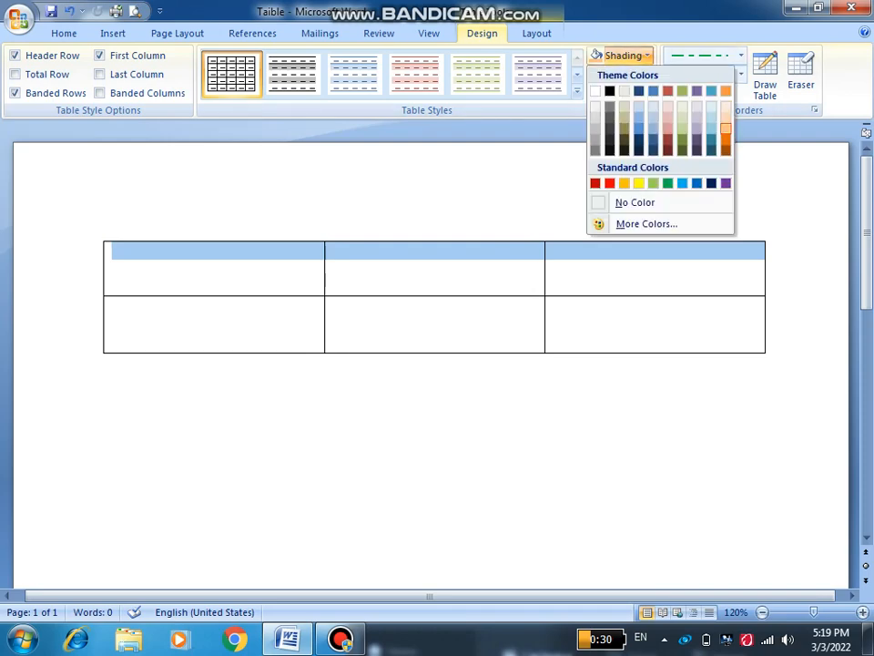
{"action": "left_click", "coordinate": [654, 129]}
{"action": "left_click", "coordinate": [113, 363]}
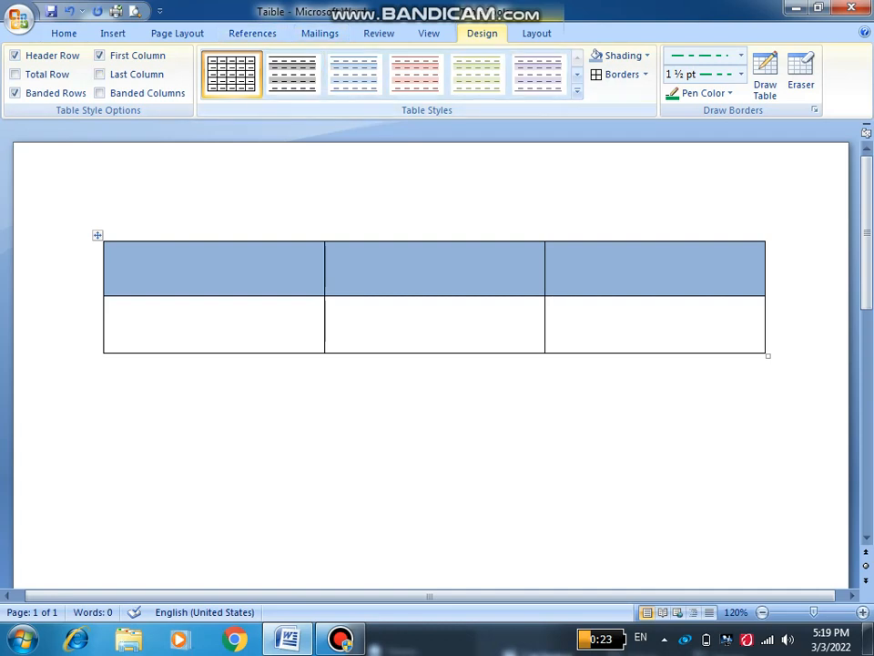
Step: Apply all borders to the whole table using the green dash-dot 1 ½ pt line
{"action": "left_click", "coordinate": [645, 74]}
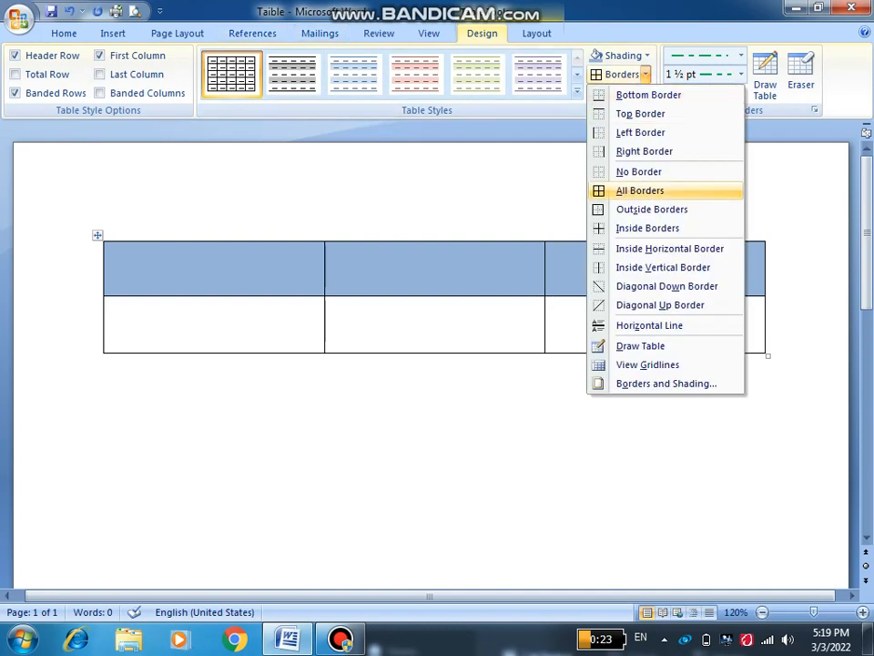
{"action": "left_click", "coordinate": [559, 310]}
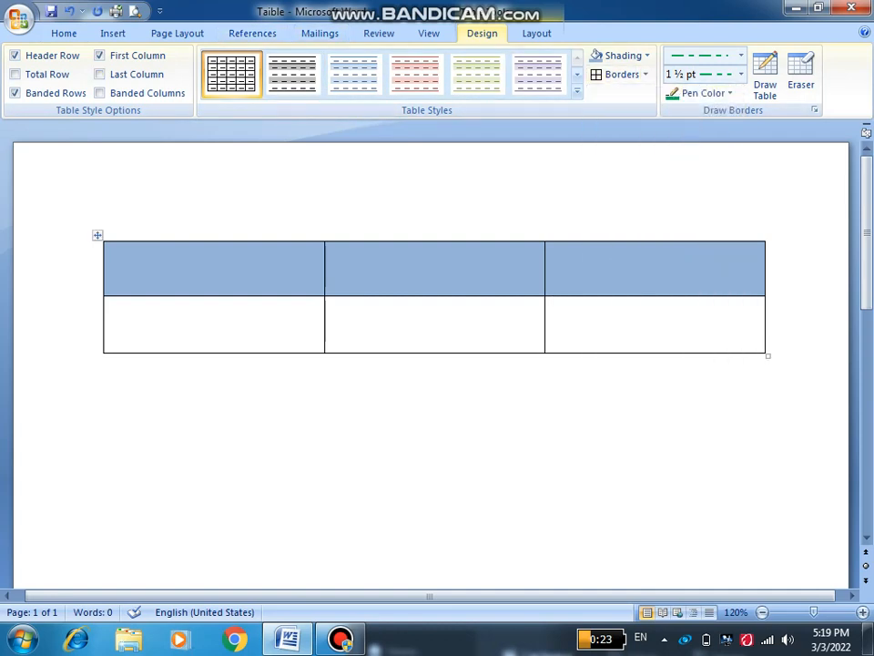
{"action": "left_click", "coordinate": [97, 236]}
{"action": "left_click", "coordinate": [621, 74]}
{"action": "left_click", "coordinate": [113, 368]}
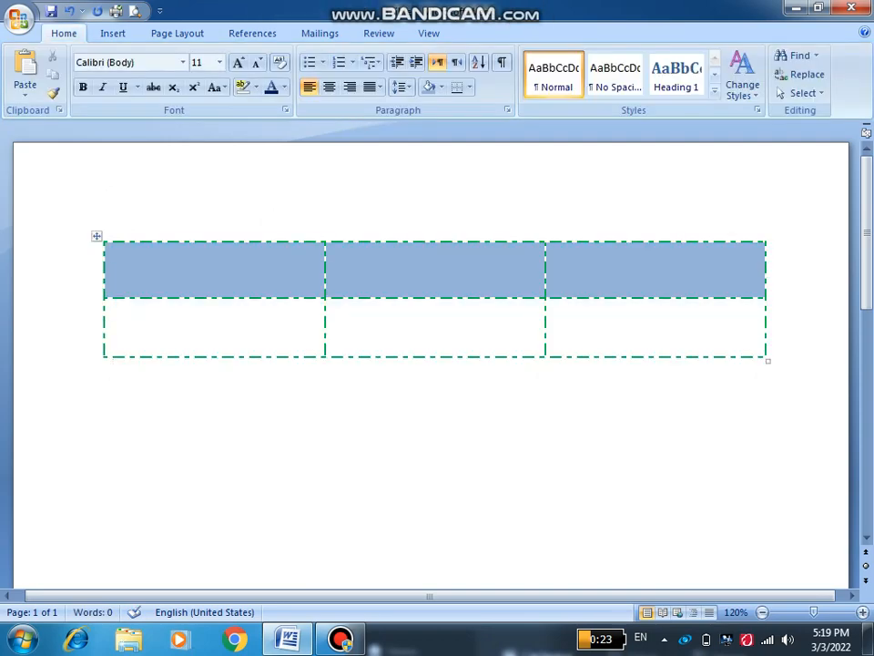
Step: Remove every border from the whole table with the No Border option
{"action": "left_click", "coordinate": [96, 236]}
{"action": "left_click", "coordinate": [645, 75]}
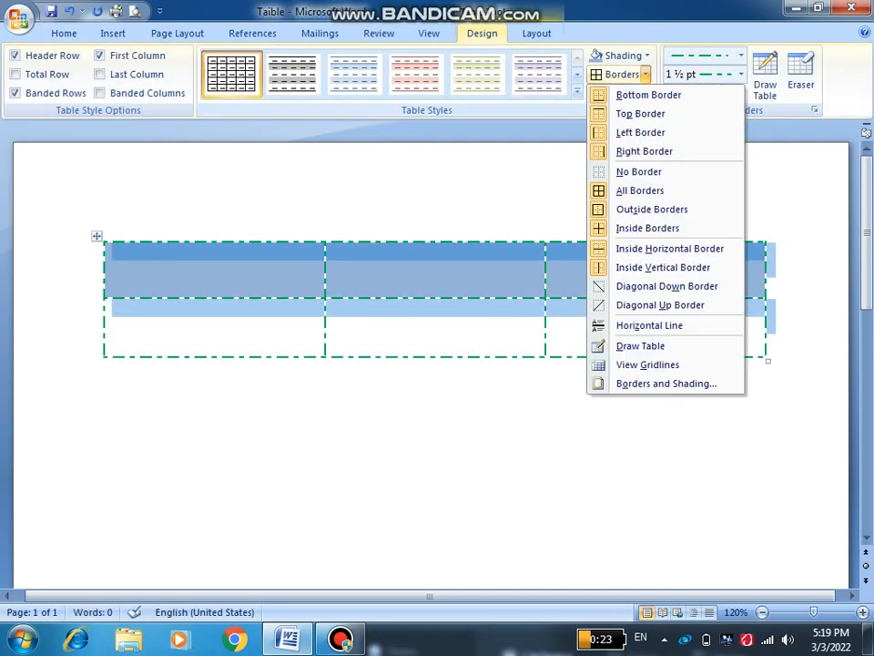
{"action": "left_click", "coordinate": [638, 172]}
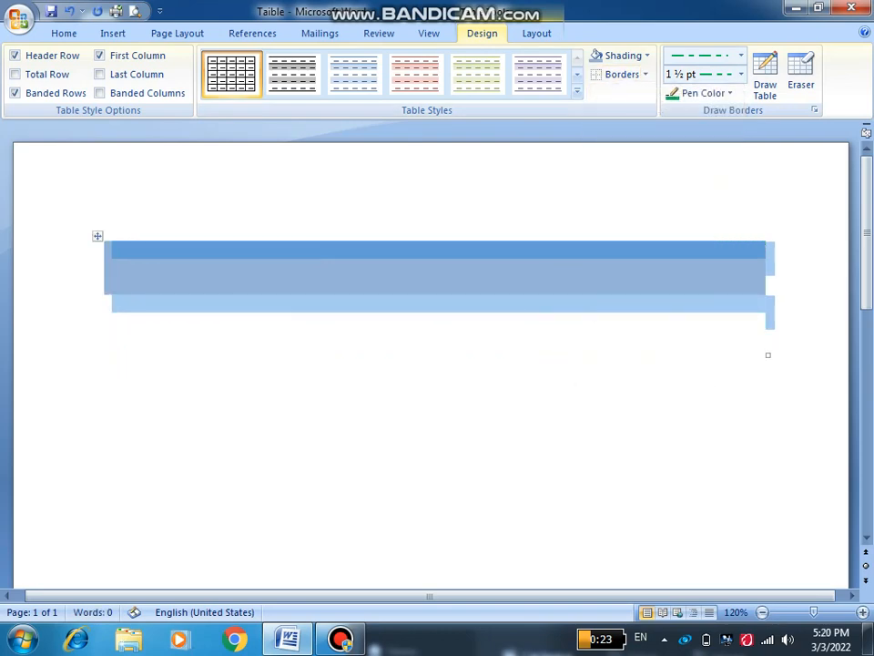
{"action": "left_click", "coordinate": [113, 360]}
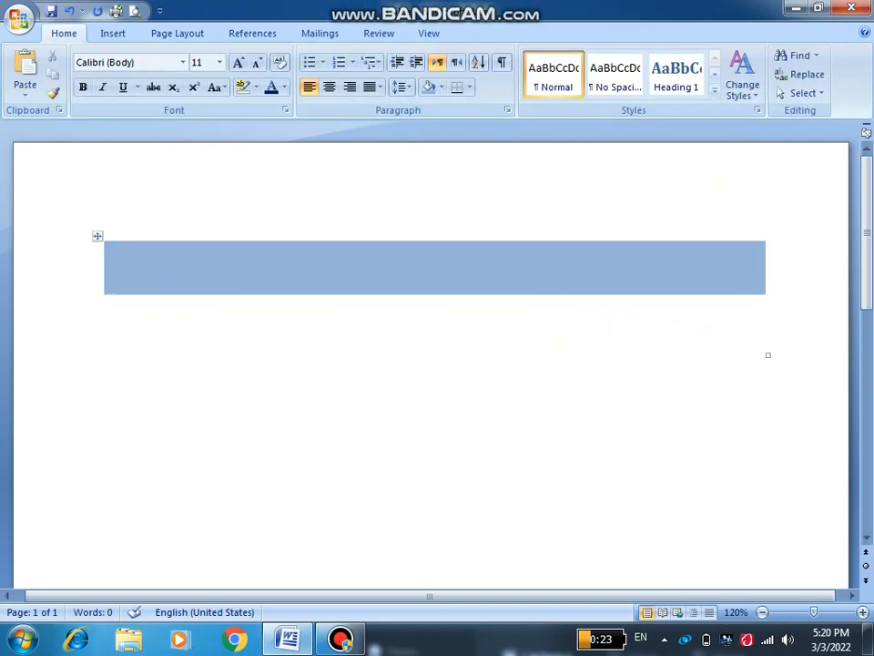
Step: Apply all borders to the whole borderless table using the green dash-dot 1 ½ pt line
{"action": "left_click", "coordinate": [333, 249]}
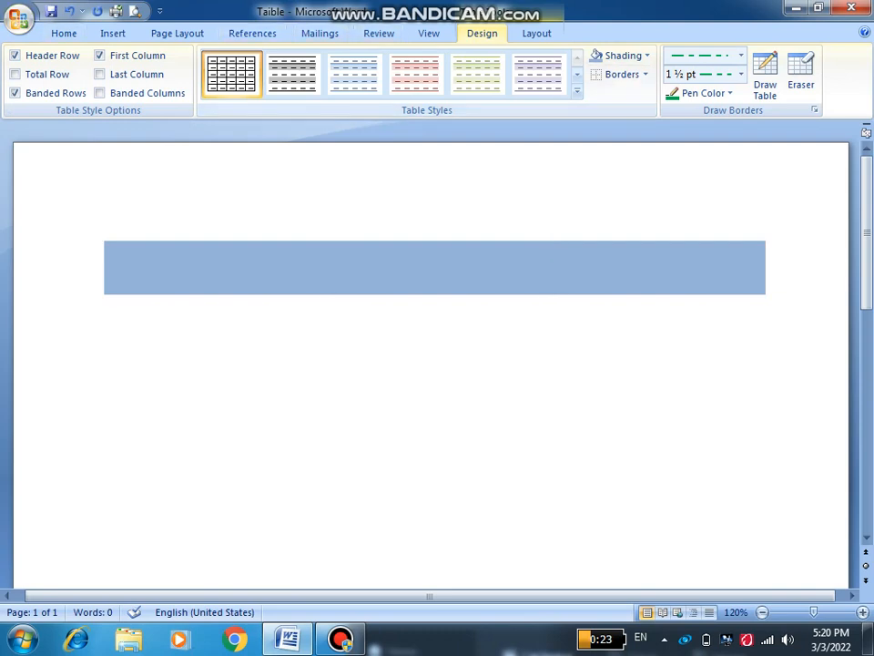
{"action": "left_click", "coordinate": [644, 75]}
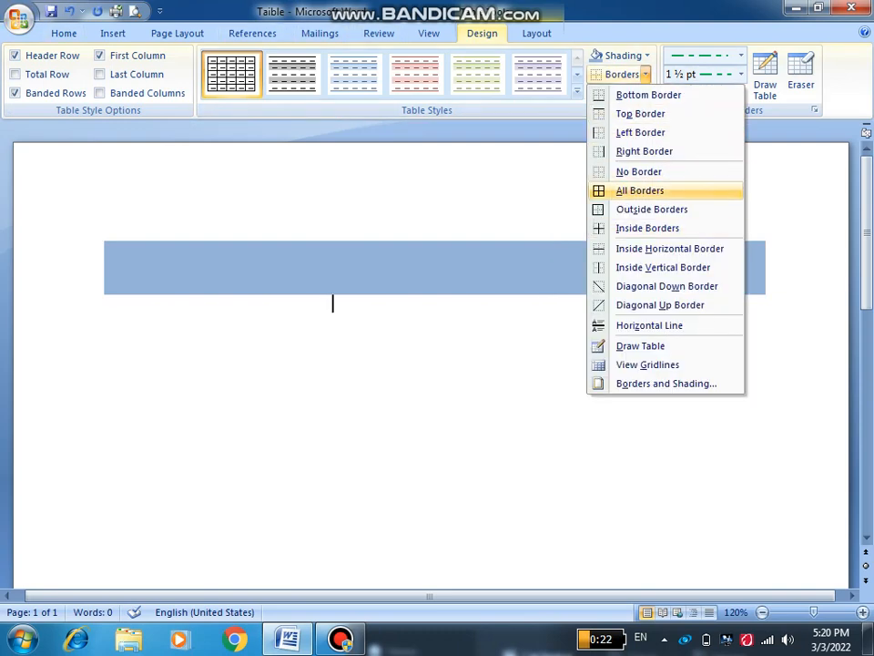
{"action": "left_click", "coordinate": [640, 190]}
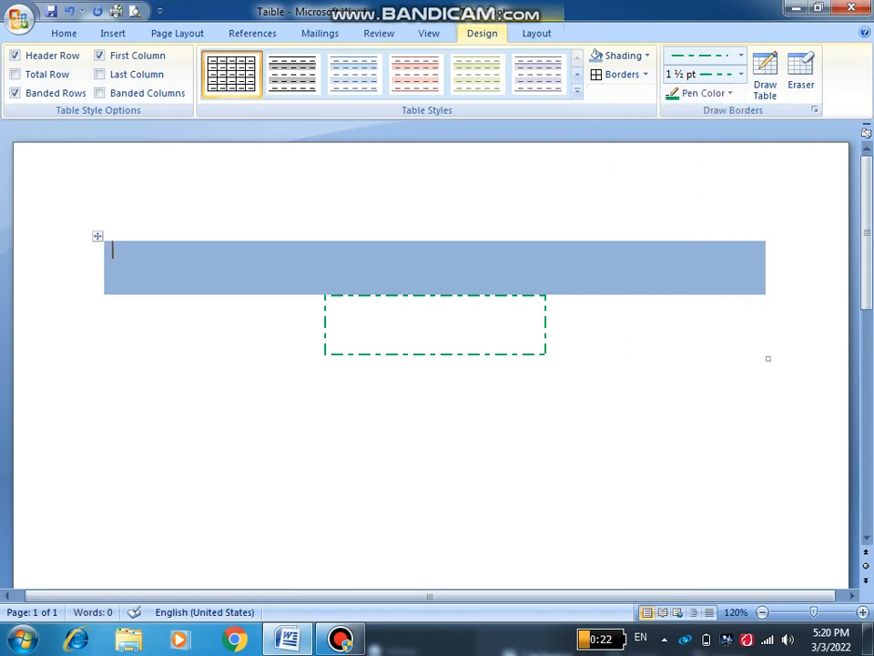
{"action": "left_click", "coordinate": [98, 236]}
{"action": "left_click", "coordinate": [621, 75]}
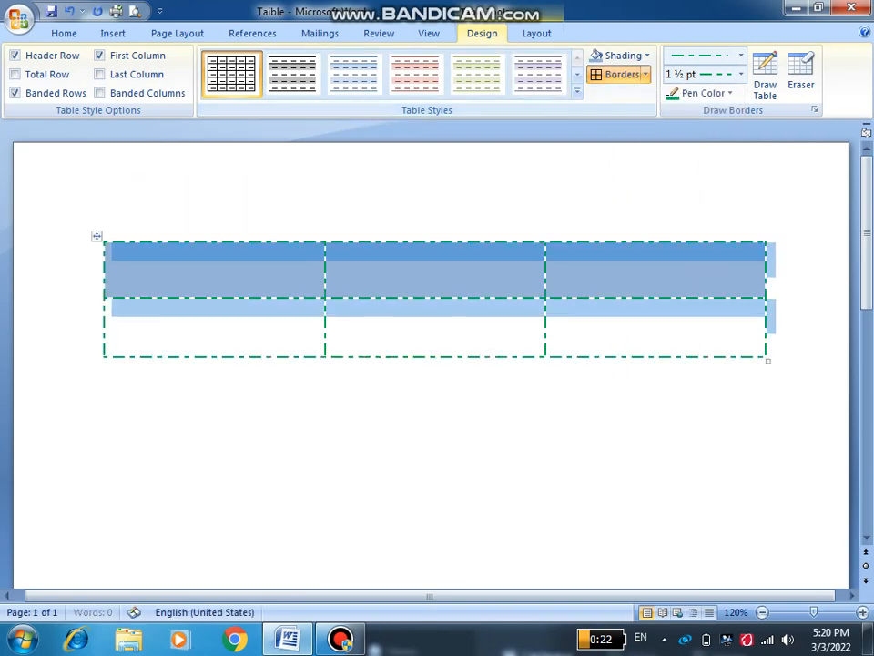
{"action": "left_click", "coordinate": [113, 367]}
{"action": "left_click", "coordinate": [553, 308]}
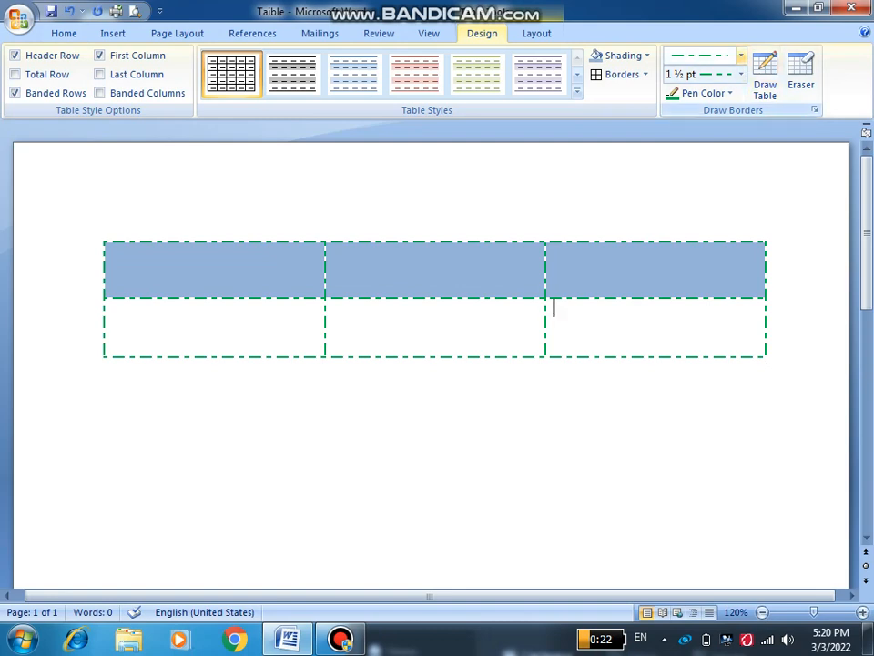
Step: Set the border pen to a thick-thin double line, 1 ½ pt wide, in standard red
{"action": "left_click", "coordinate": [742, 55]}
{"action": "scroll", "coordinate": [704, 228], "scroll_direction": "down", "scroll_amount": 3}
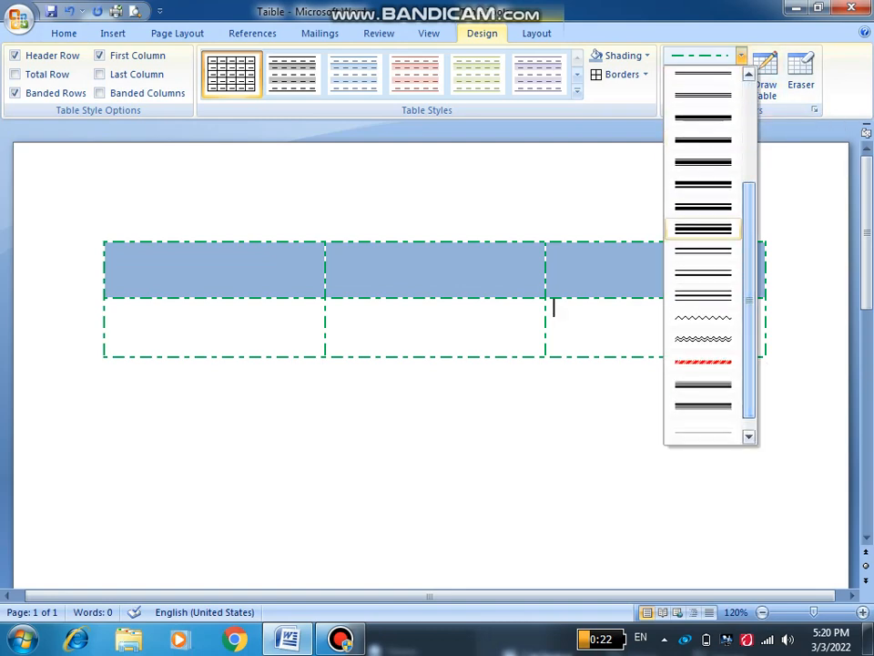
{"action": "left_click", "coordinate": [703, 184]}
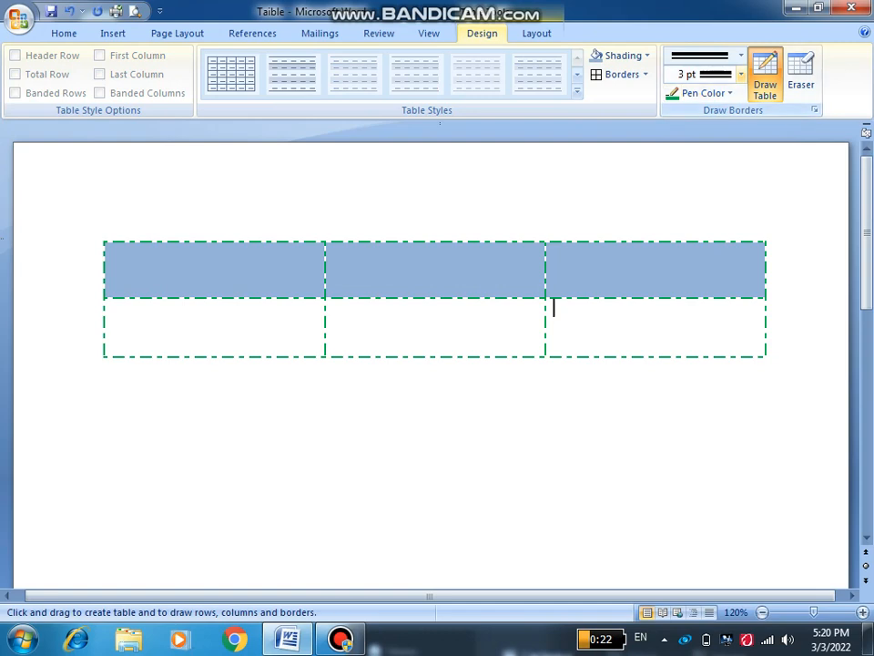
{"action": "left_click", "coordinate": [741, 74]}
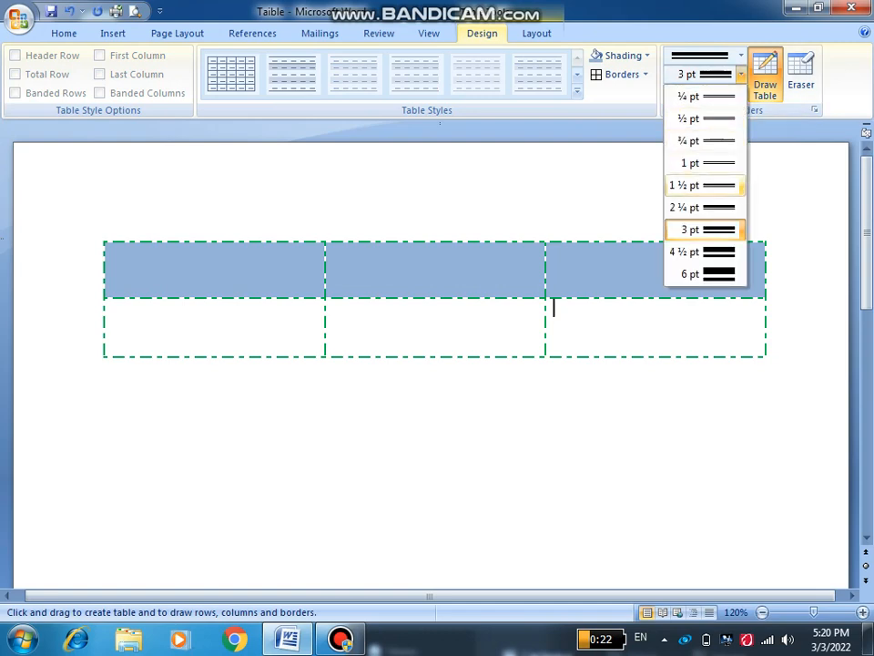
{"action": "left_click", "coordinate": [703, 184]}
{"action": "left_click", "coordinate": [703, 93]}
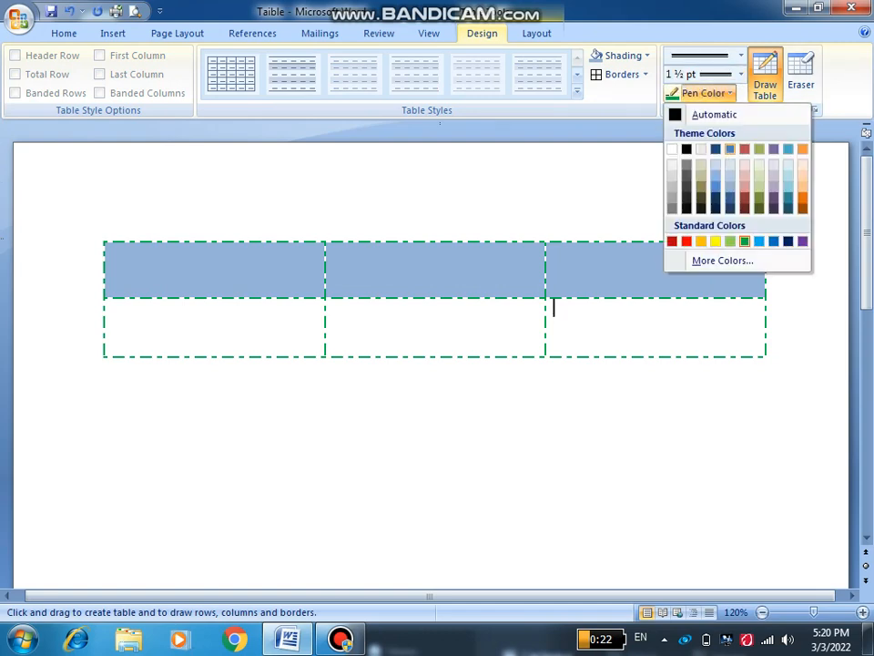
{"action": "left_click", "coordinate": [687, 240]}
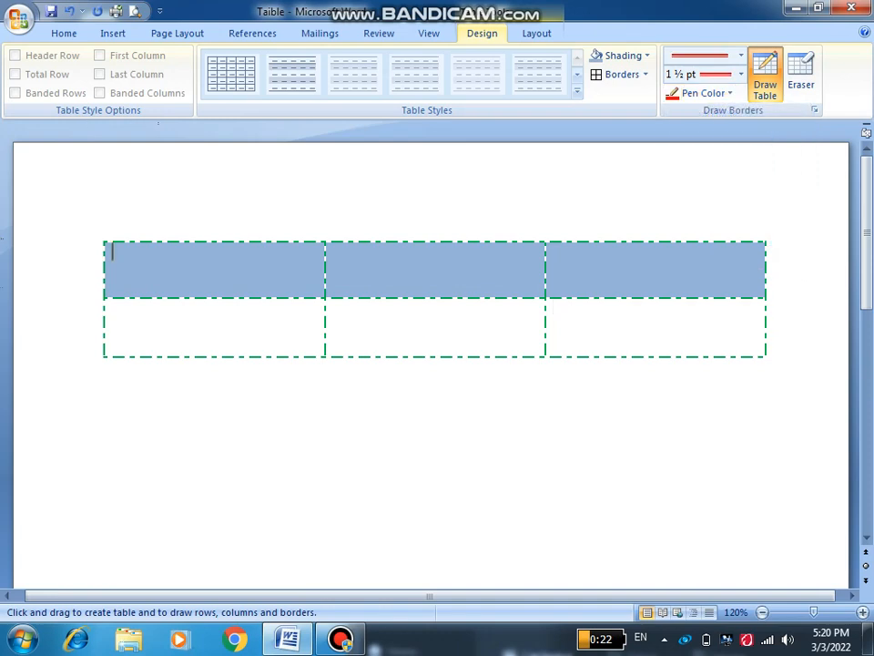
Step: Apply all borders in the red double line to the first cell and then to the whole table
{"action": "left_click", "coordinate": [621, 75]}
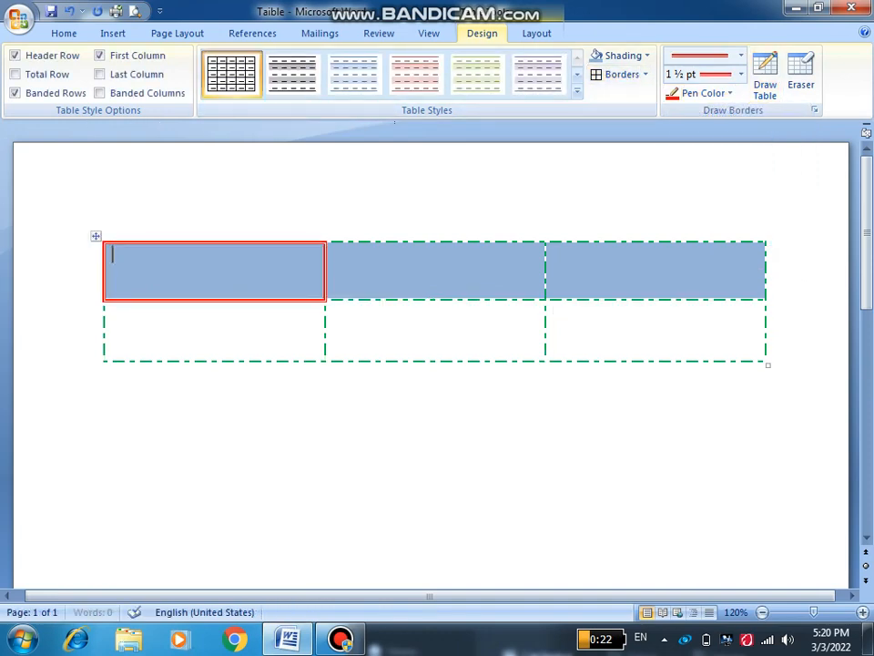
{"action": "left_click", "coordinate": [96, 236]}
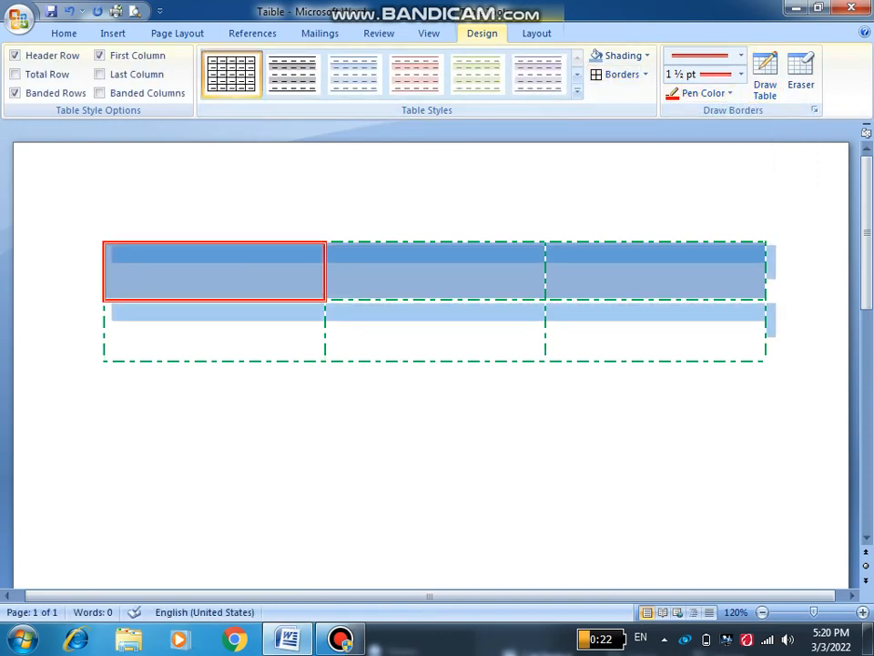
{"action": "left_click", "coordinate": [621, 74]}
{"action": "left_click", "coordinate": [113, 374]}
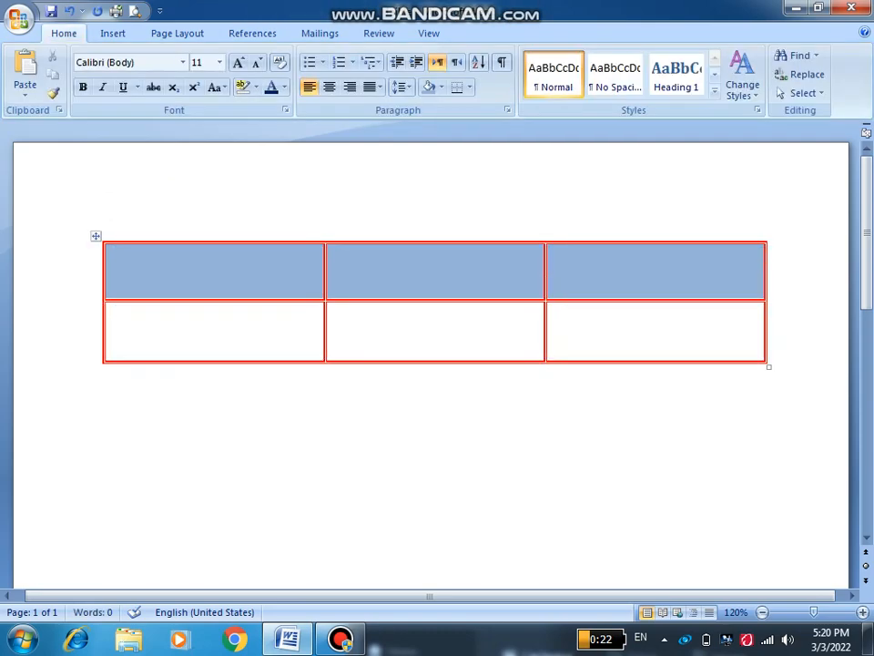
{"action": "left_click", "coordinate": [656, 241]}
{"action": "left_click", "coordinate": [113, 375]}
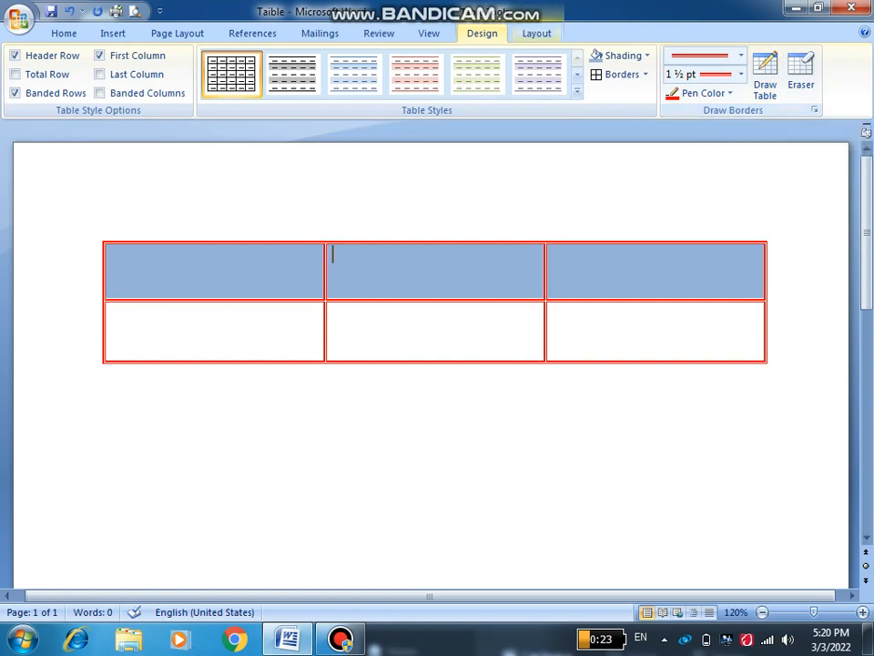
{"action": "left_click", "coordinate": [537, 33]}
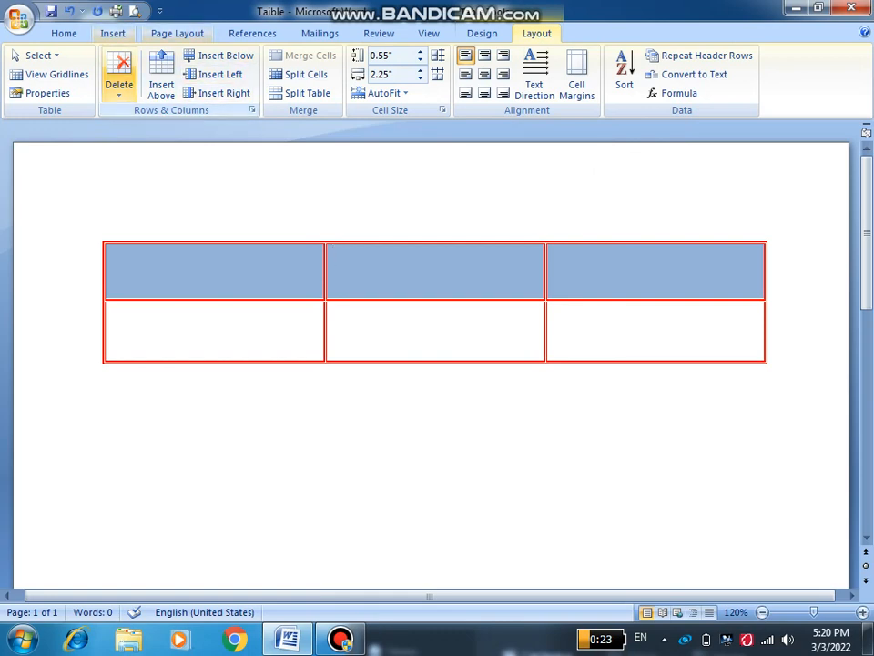
{"action": "left_click", "coordinate": [113, 32]}
{"action": "left_click", "coordinate": [111, 73]}
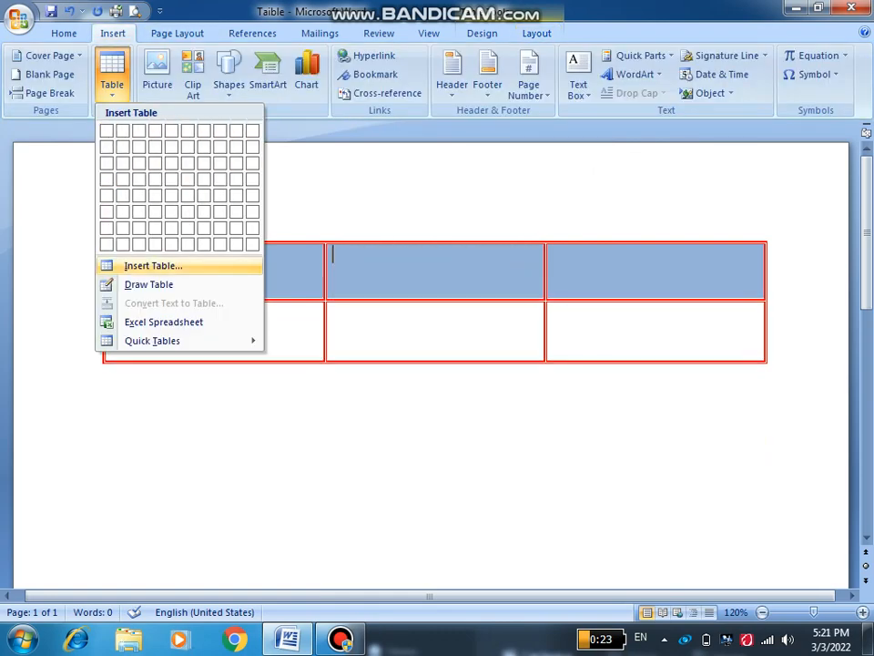
{"action": "left_click", "coordinate": [401, 314]}
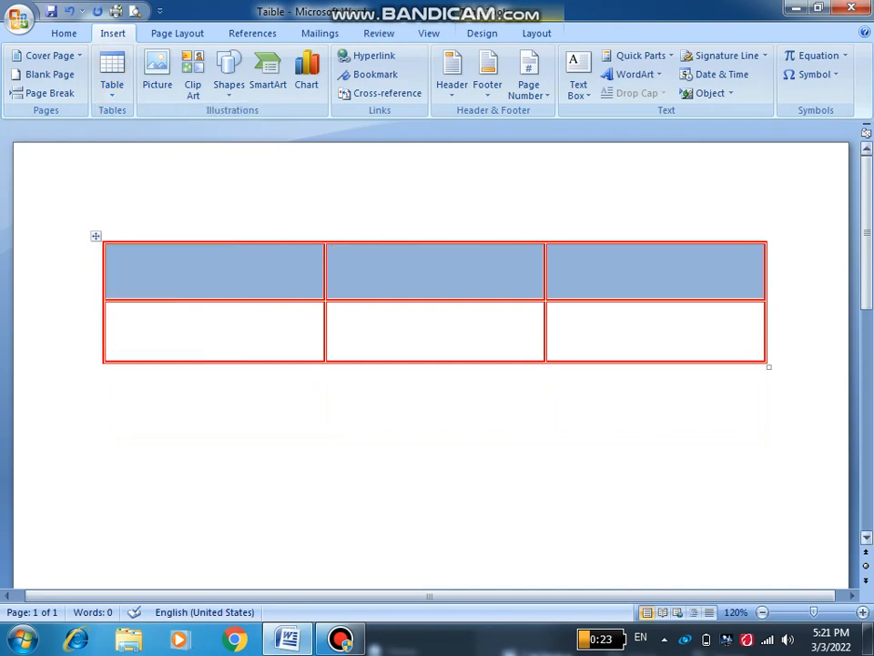
Step: Close the document and the program without saving the changes
{"action": "left_click", "coordinate": [851, 7]}
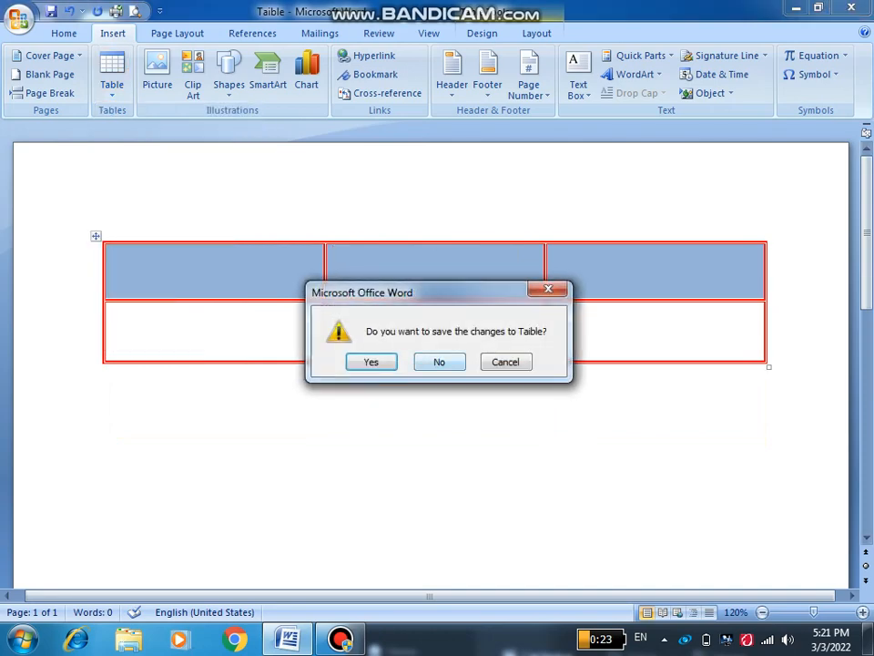
{"action": "left_click", "coordinate": [439, 361]}
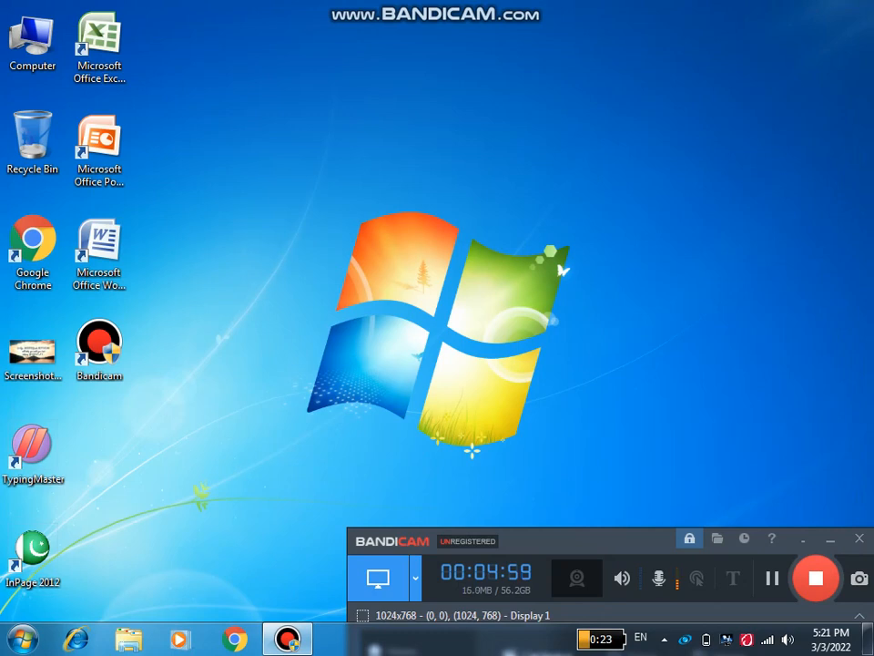